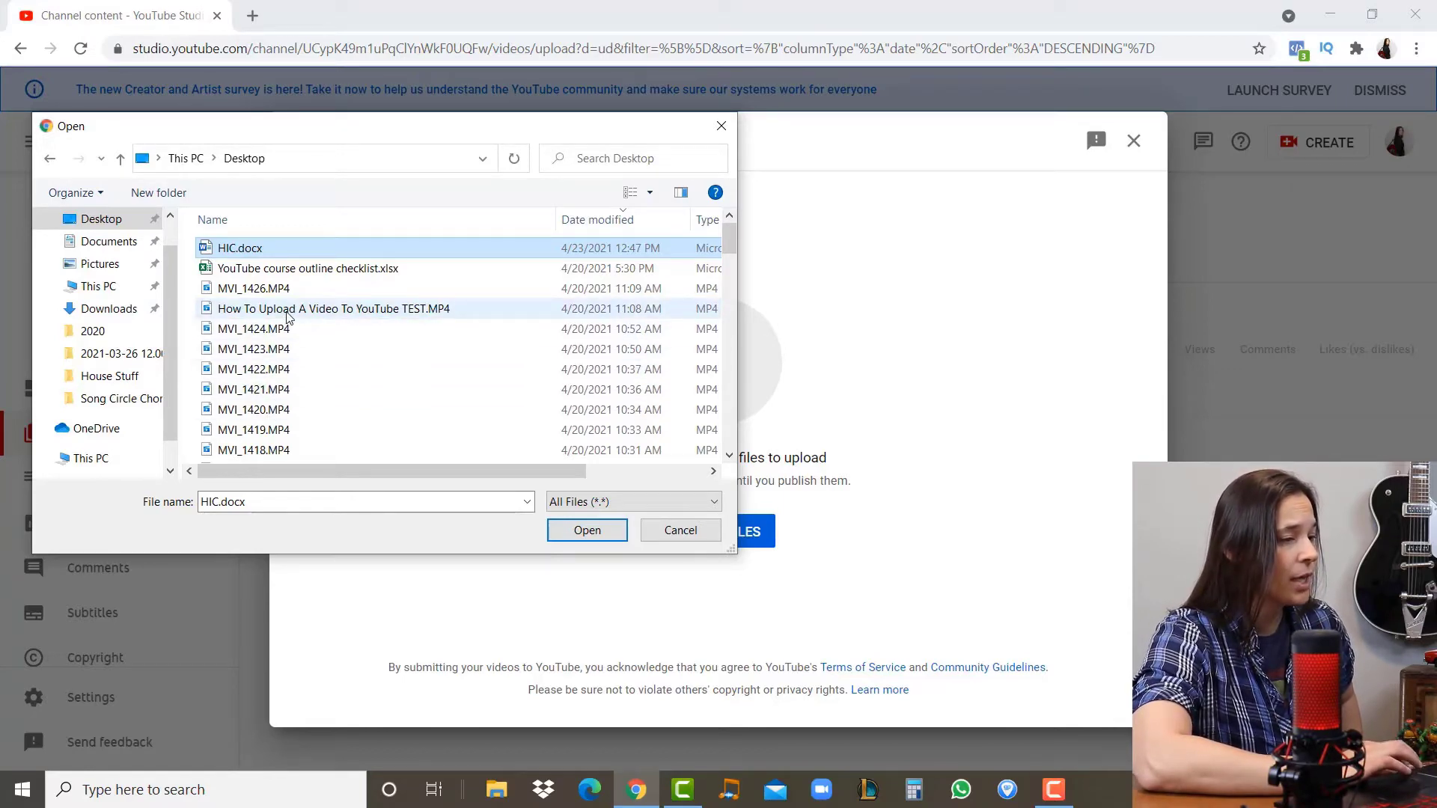
Select the Desktop file How To Upload A Video To YouTube TEST.MP4 for upload, keeping its file name as the title
double_click(429, 308)
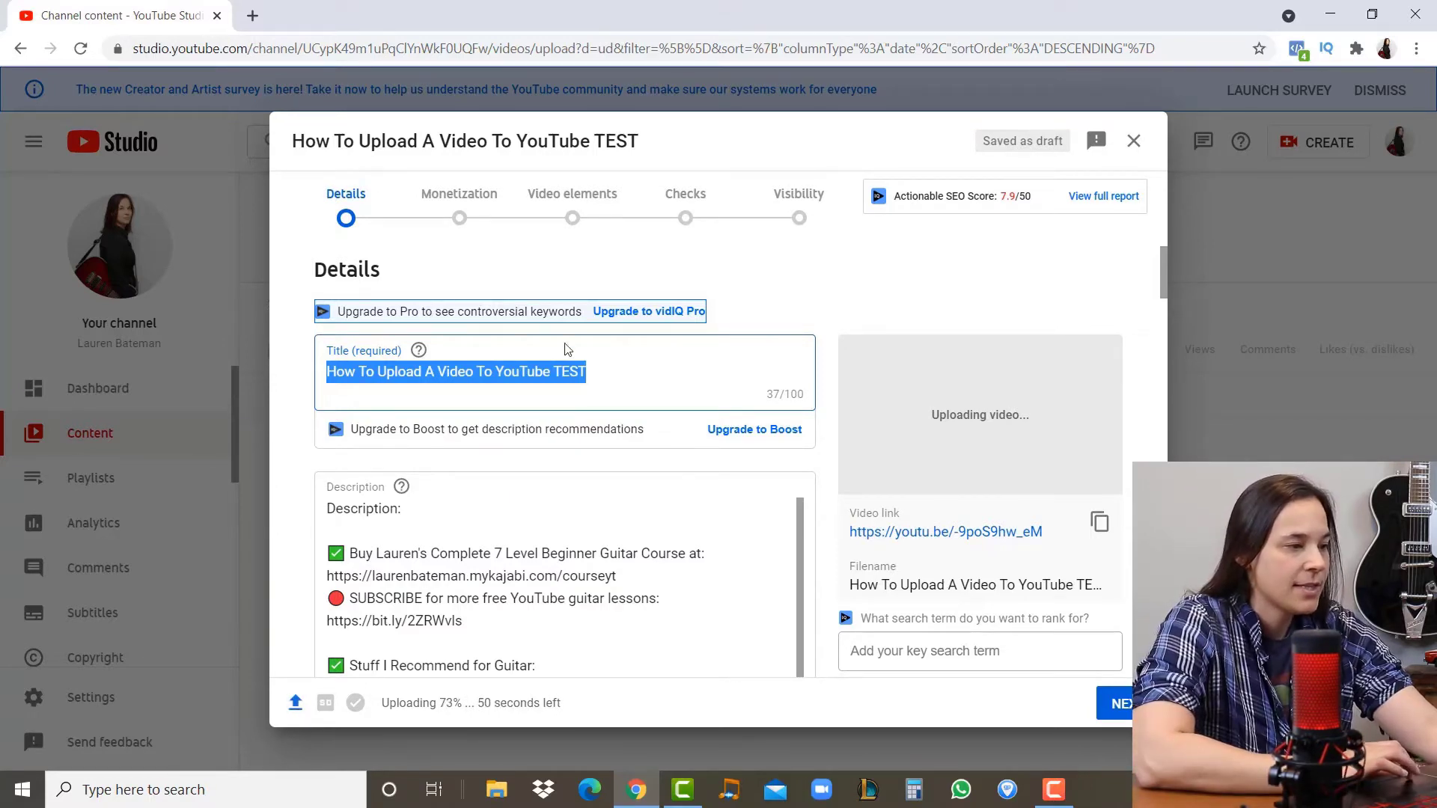
left_click(406, 374)
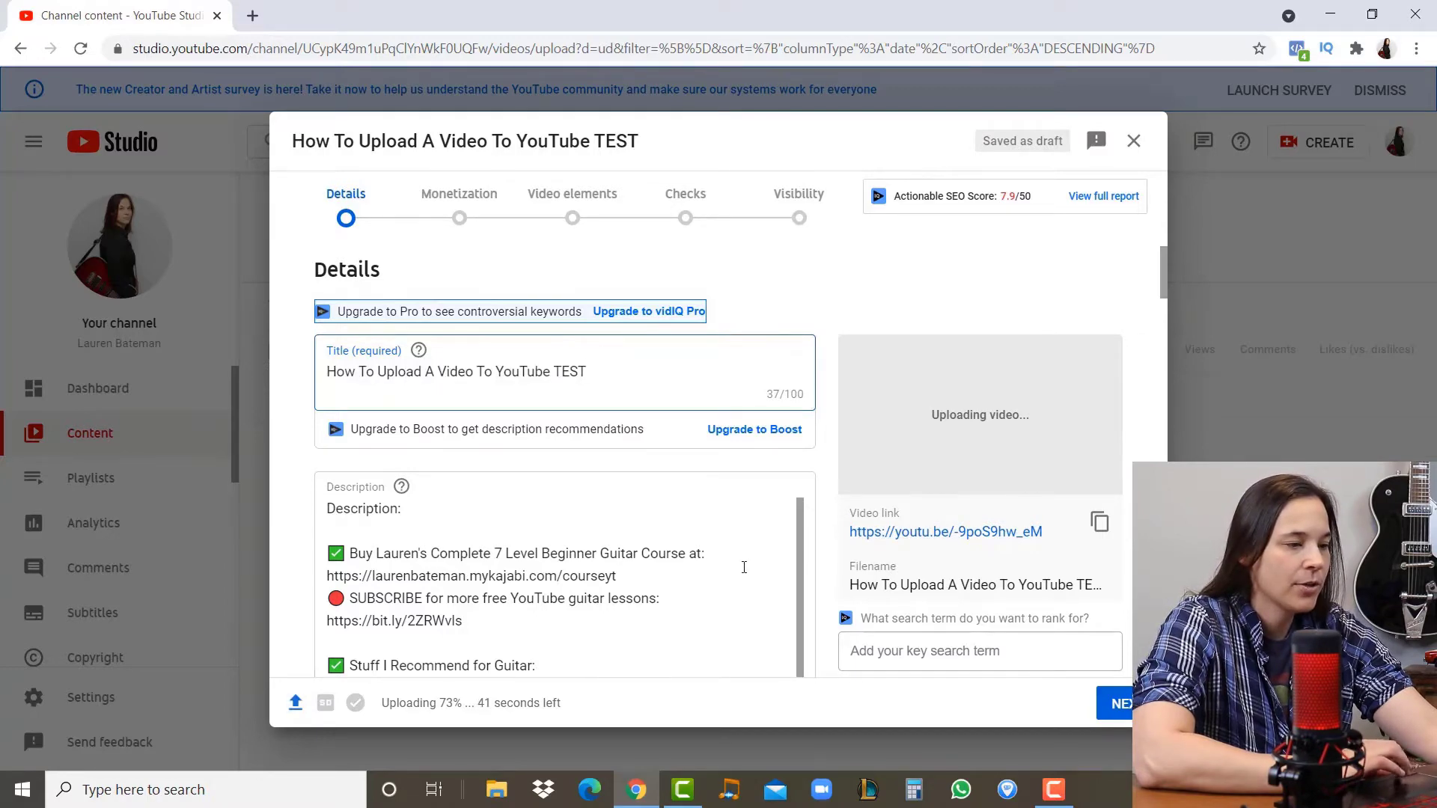
mouse_move(909, 588)
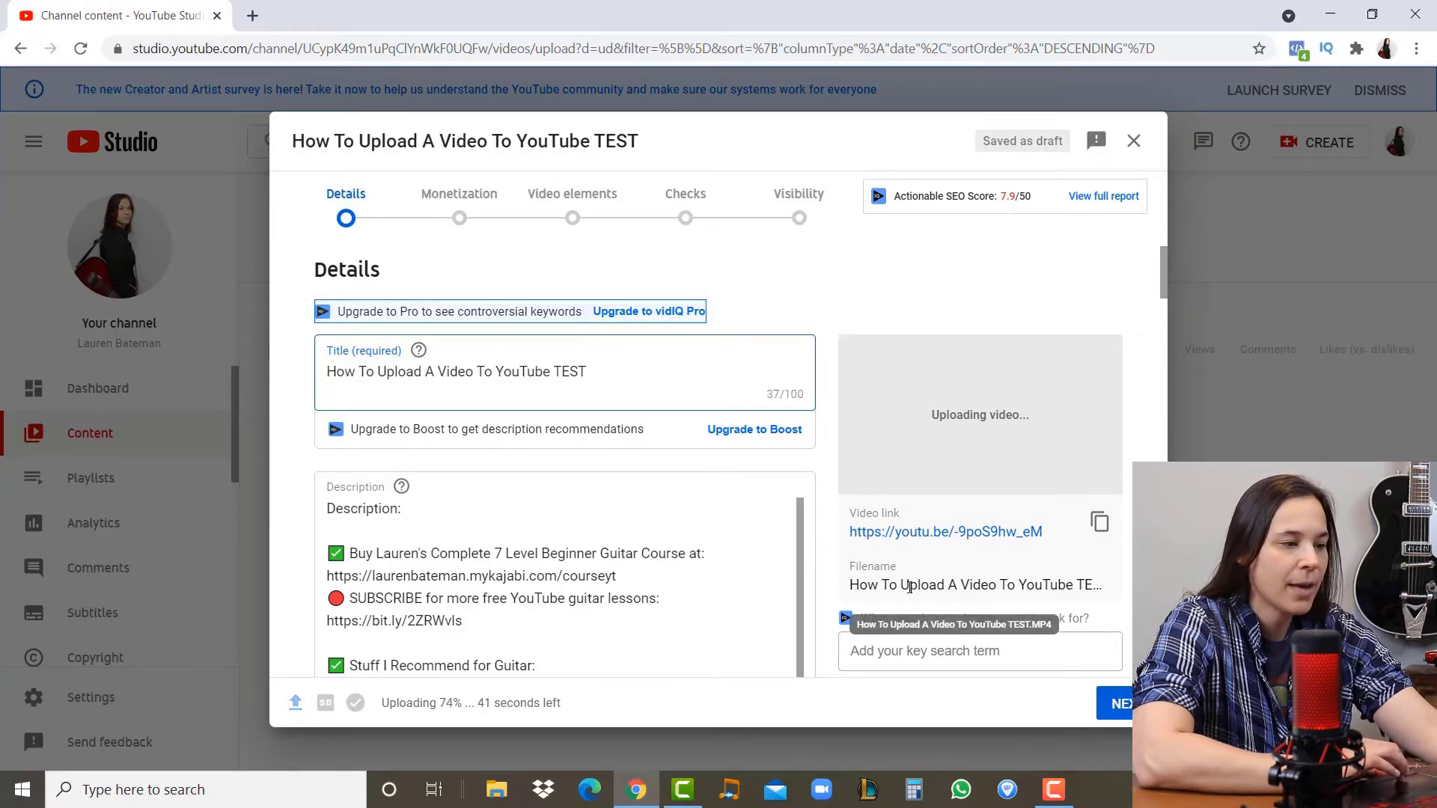
Examine the prefilled video description, including its course, gear and recommended playlist links
scroll(645, 355, "down", 1)
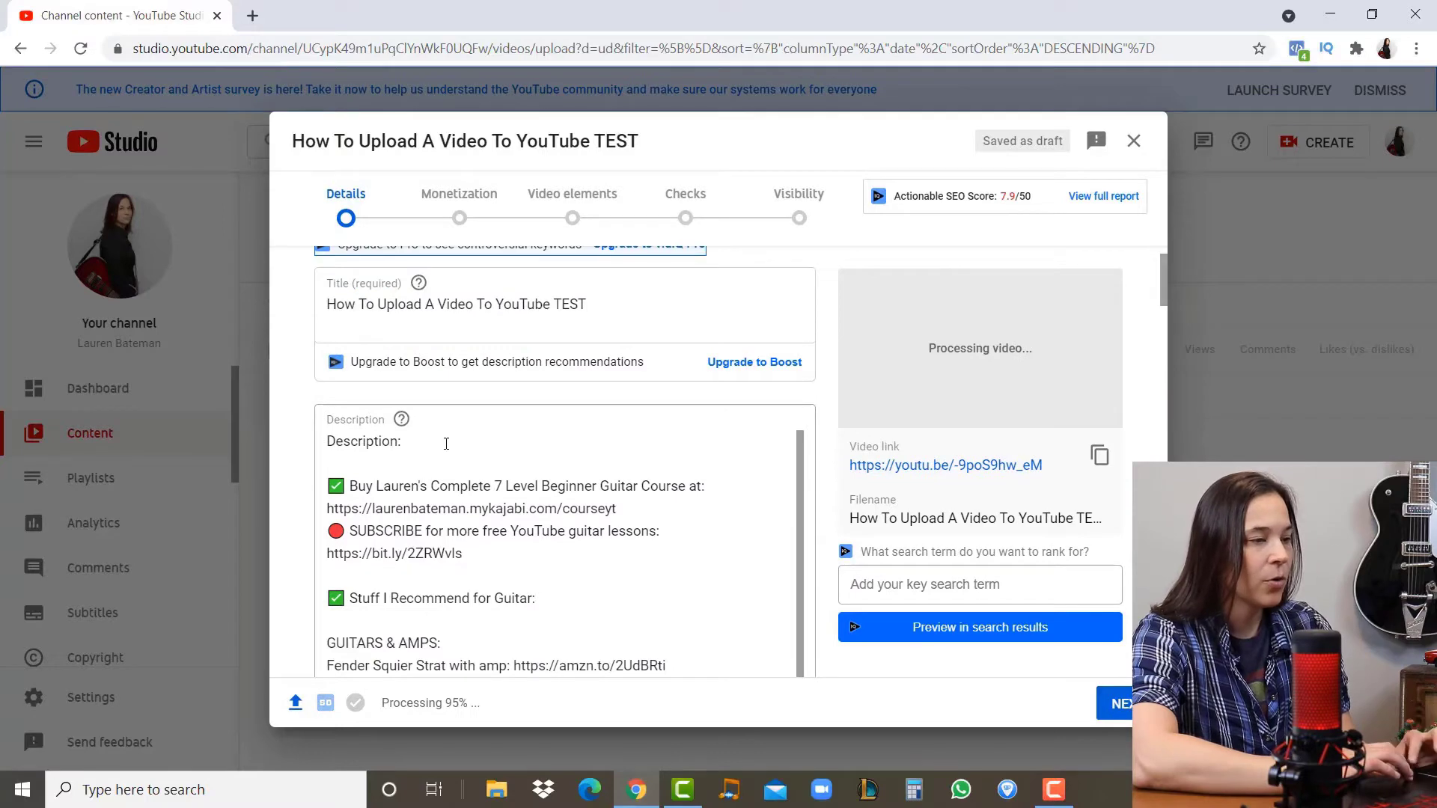
scroll(1164, 294, "down", 2)
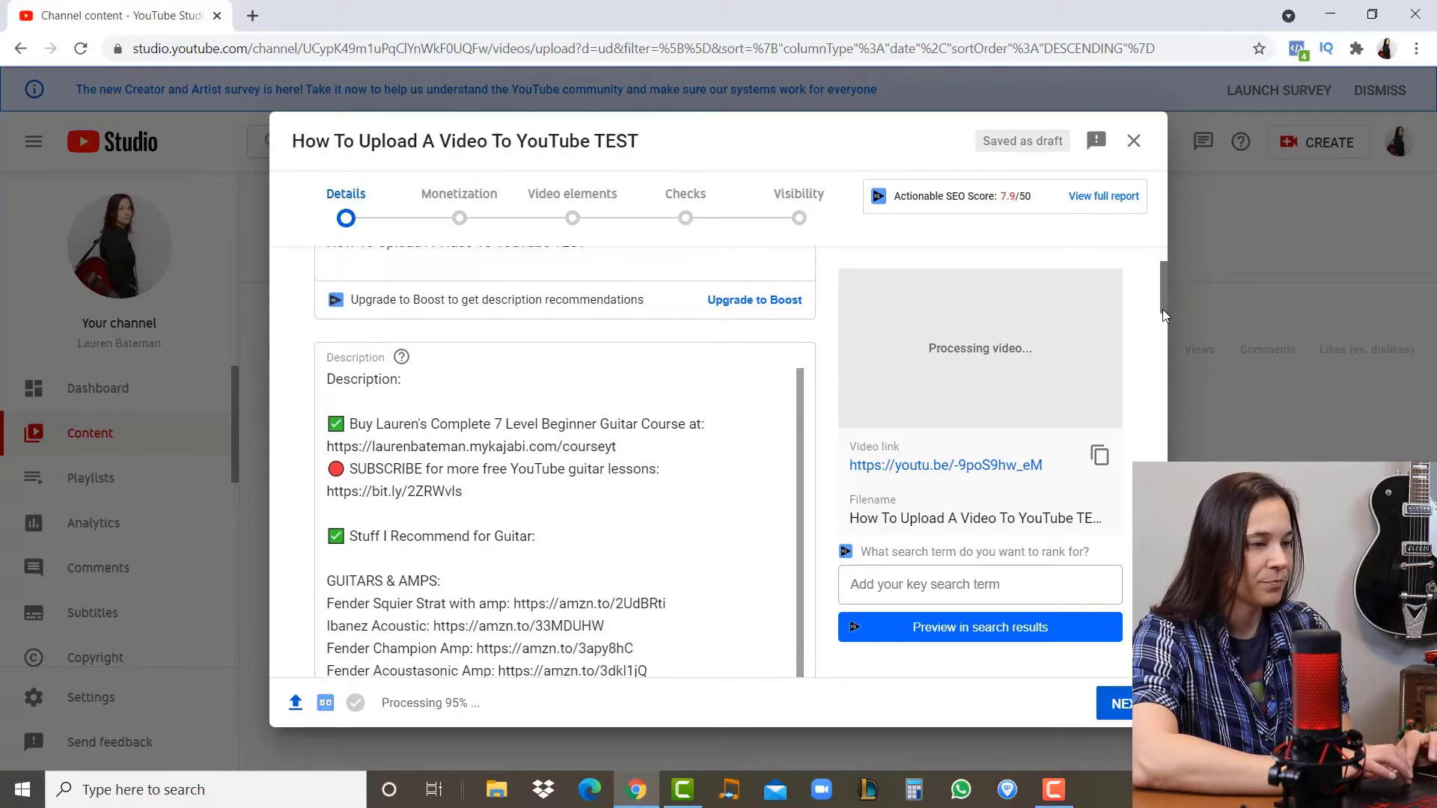
scroll(809, 623, "down", 5)
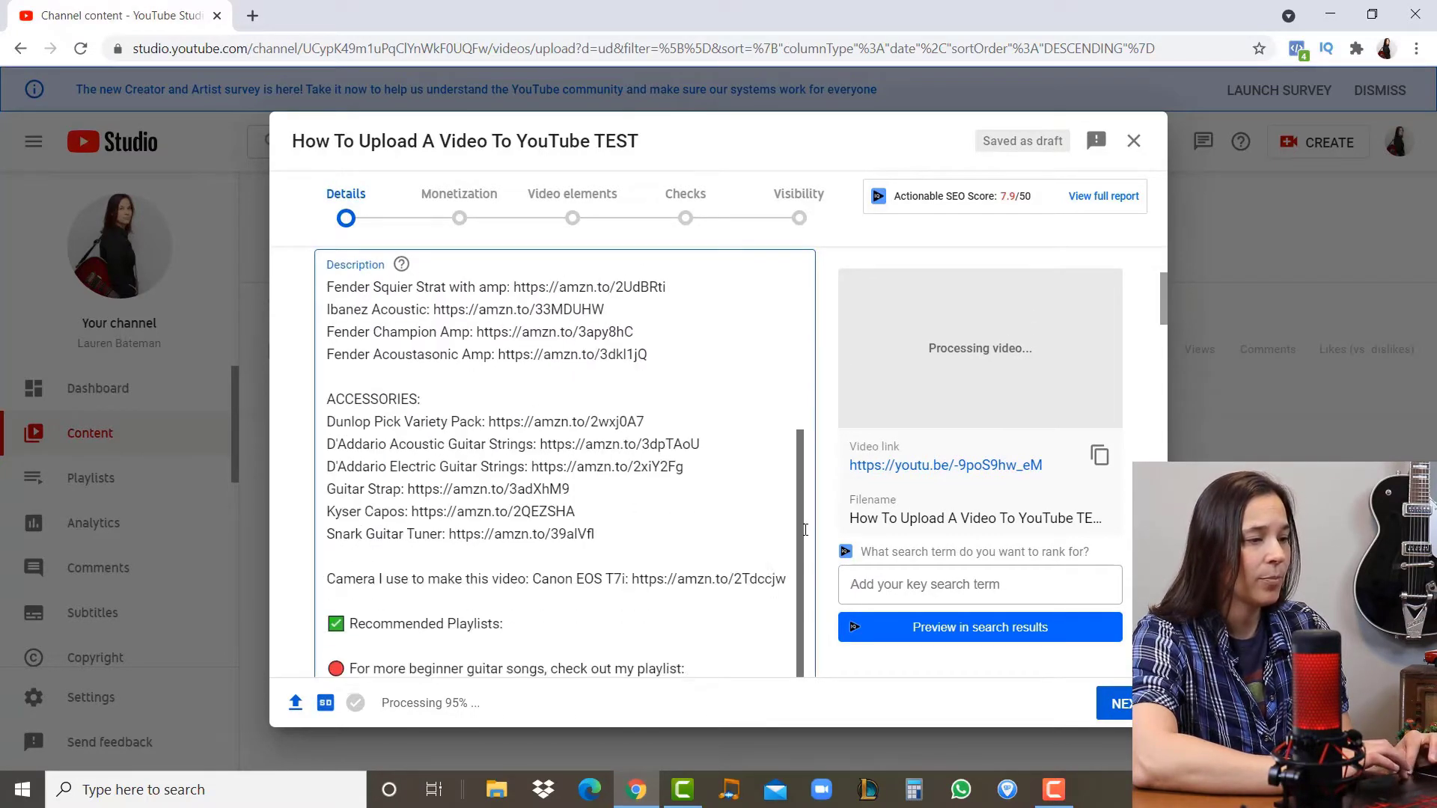
scroll(809, 622, "down", 1)
scroll(816, 579, "up", 5)
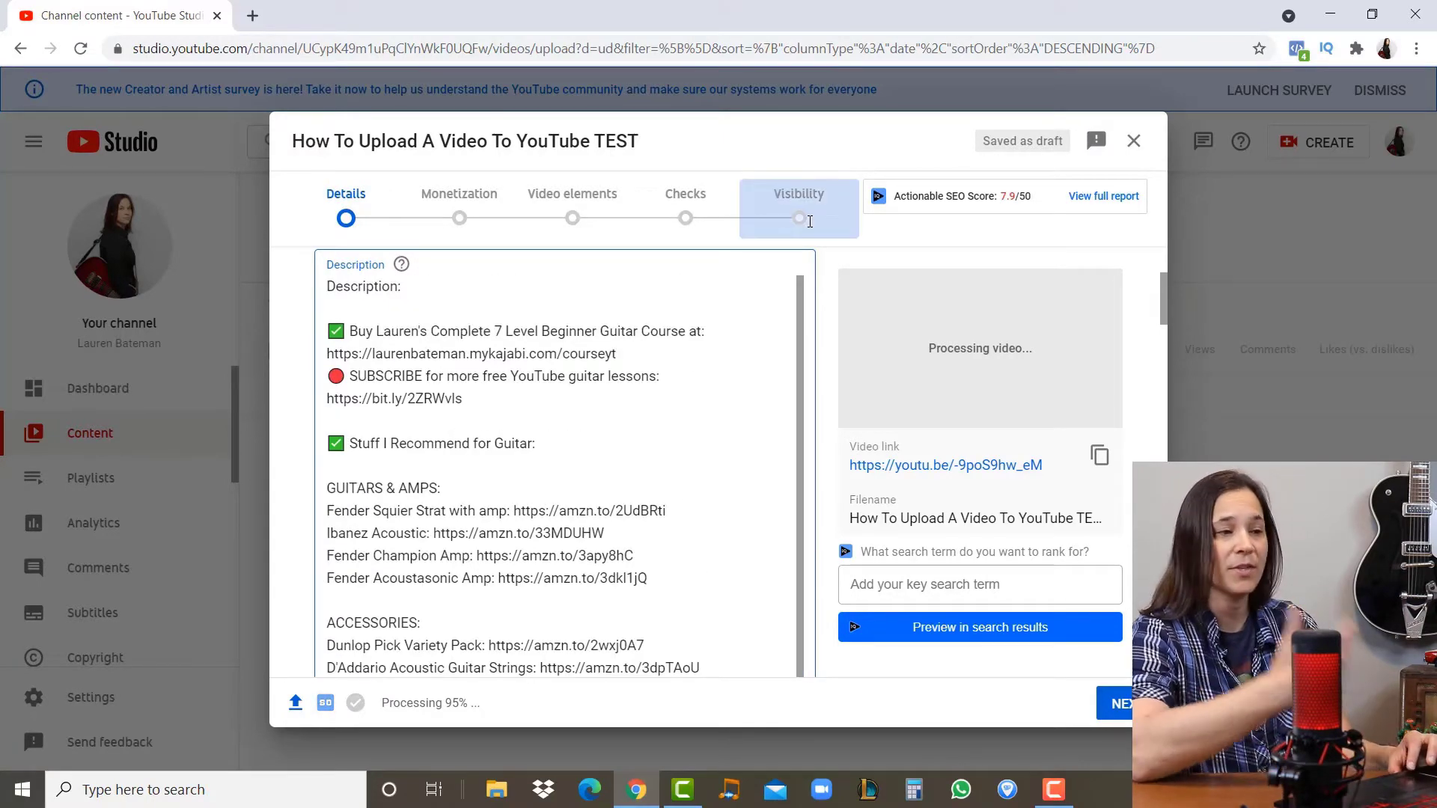
scroll(803, 405, "down", 1)
scroll(803, 404, "down", 5)
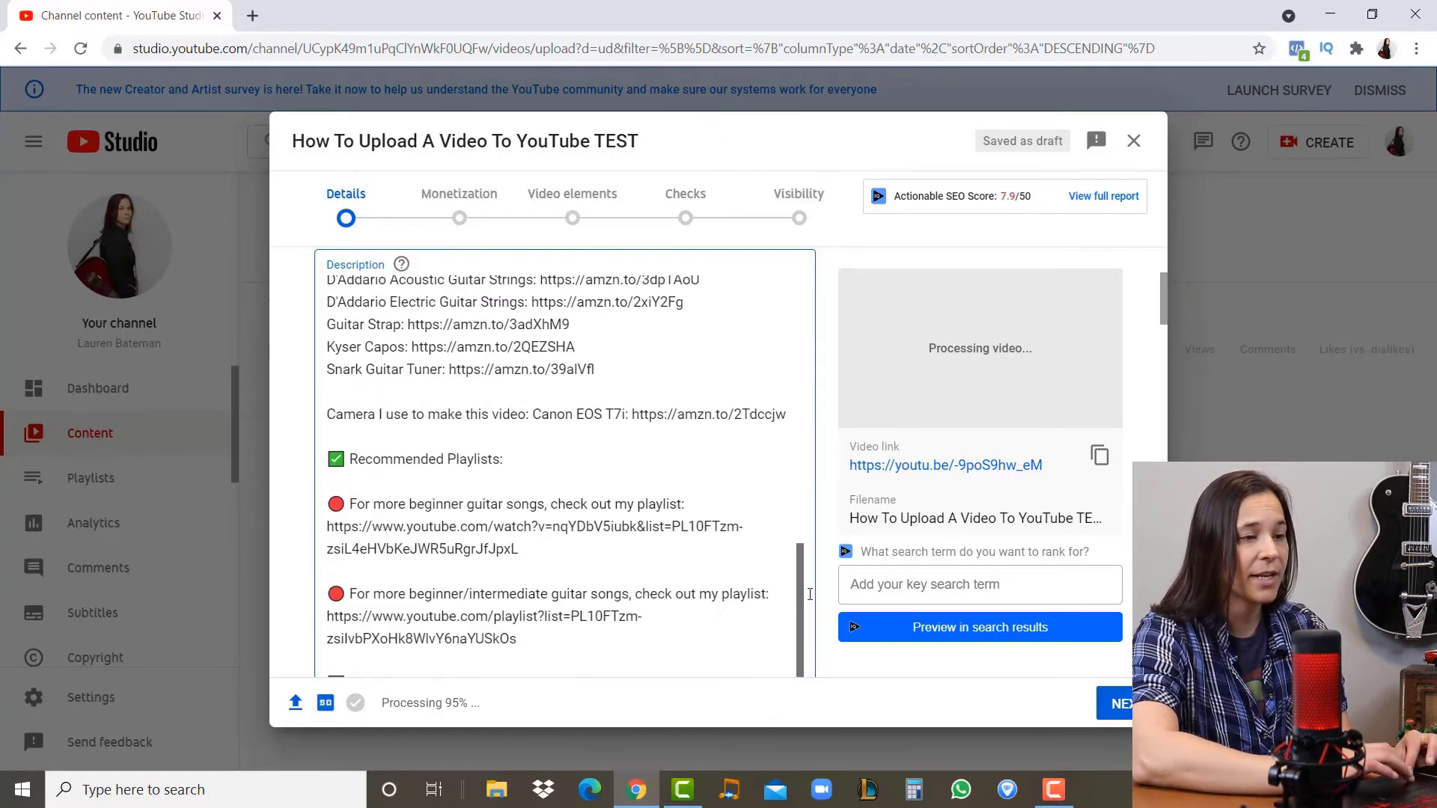
scroll(1164, 323, "down", 1)
left_click_drag(1165, 323, 1165, 277)
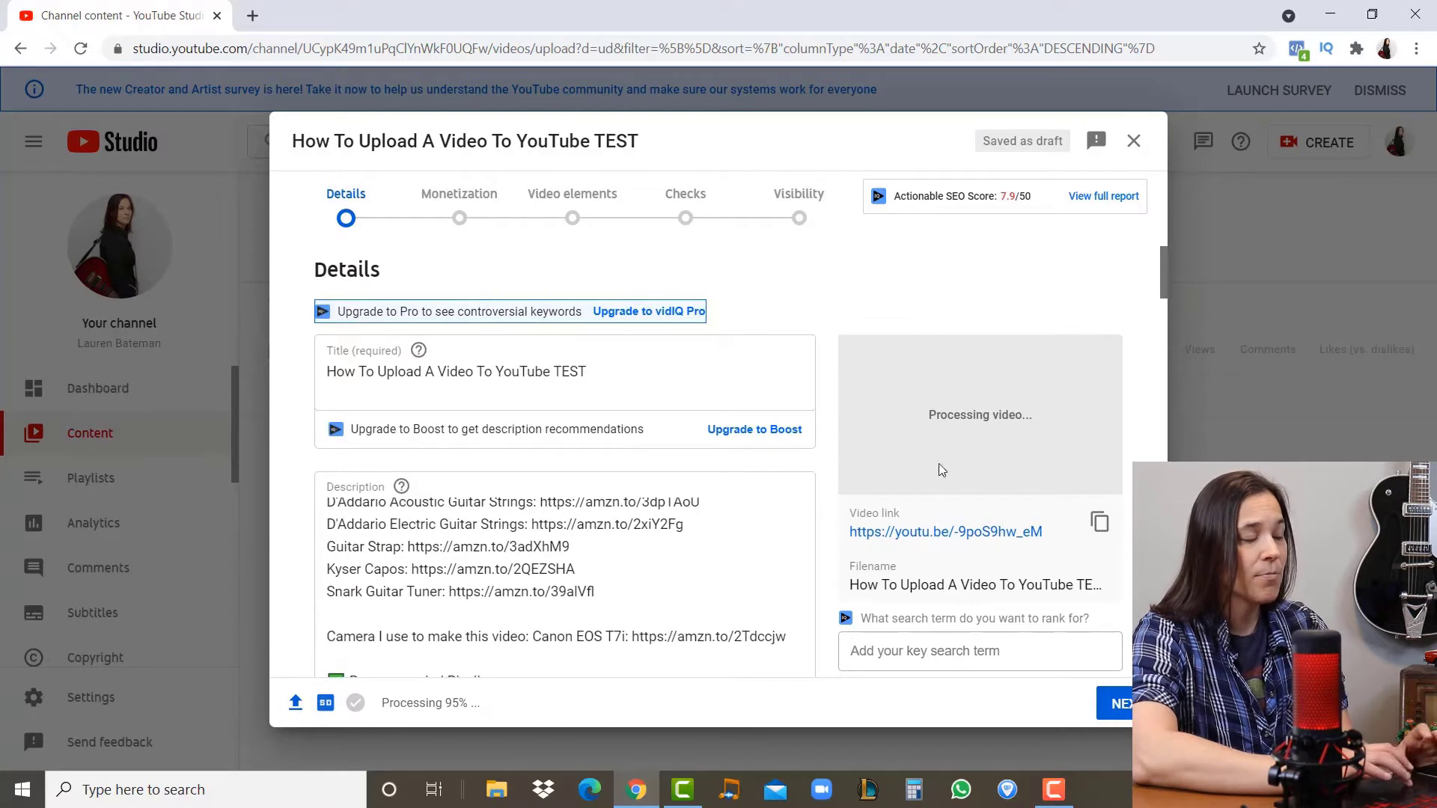
left_click_drag(800, 650, 808, 589)
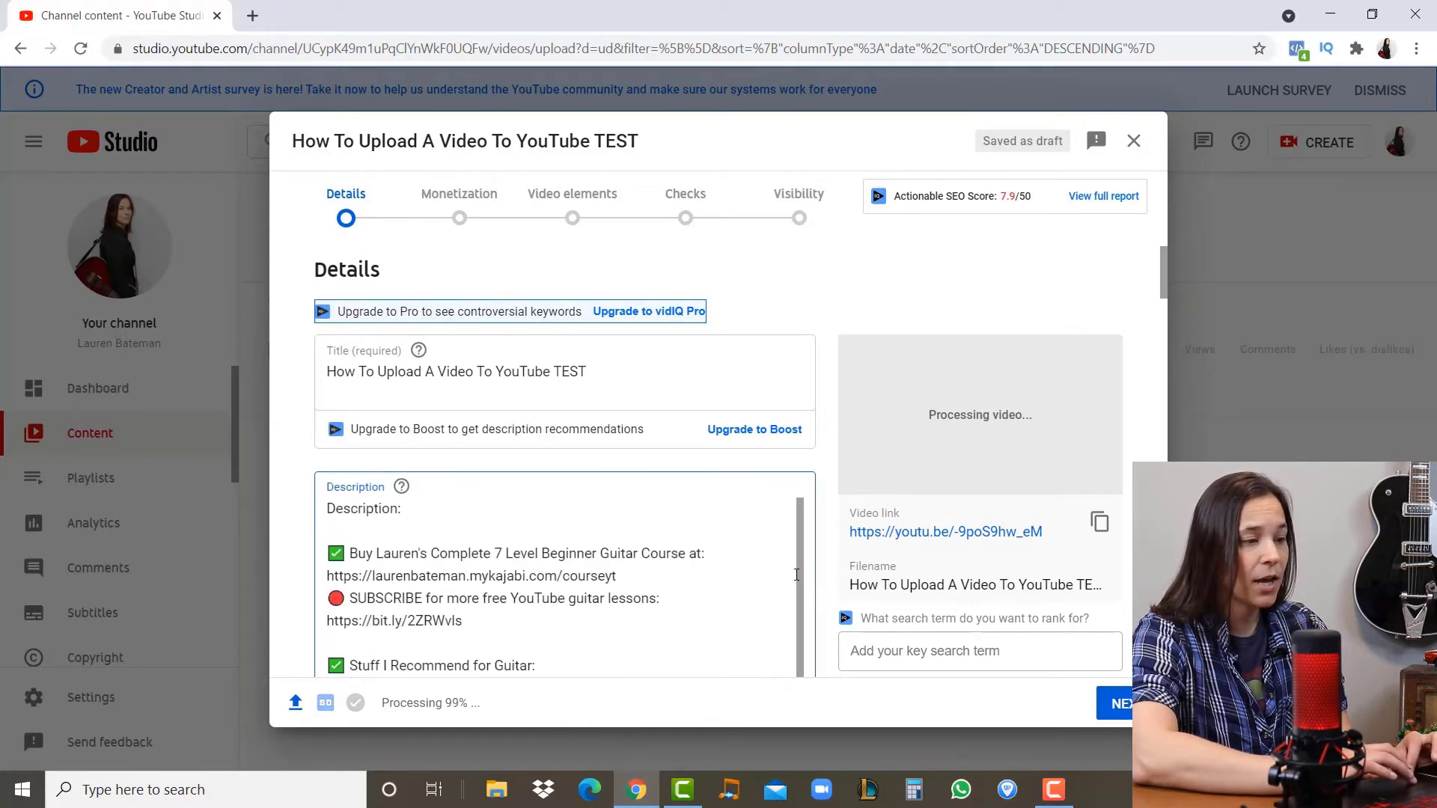
Replace the "Description:" placeholder line with the video title, How To Upload A Video To YouTube TEST, followed by a hyphen
left_click(422, 507)
left_click_drag(422, 507, 316, 512)
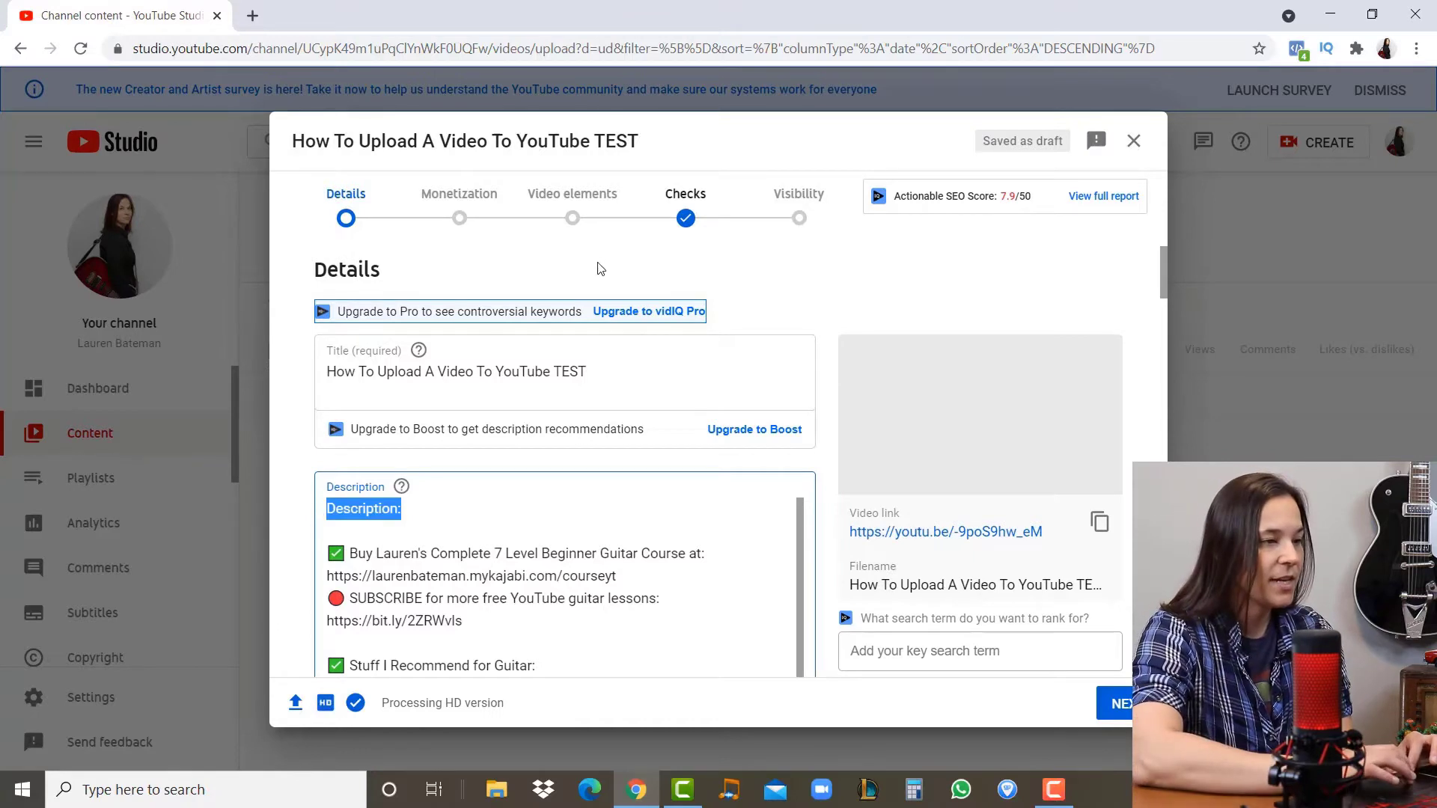
left_click_drag(614, 368, 317, 374)
key("ctrl+c")
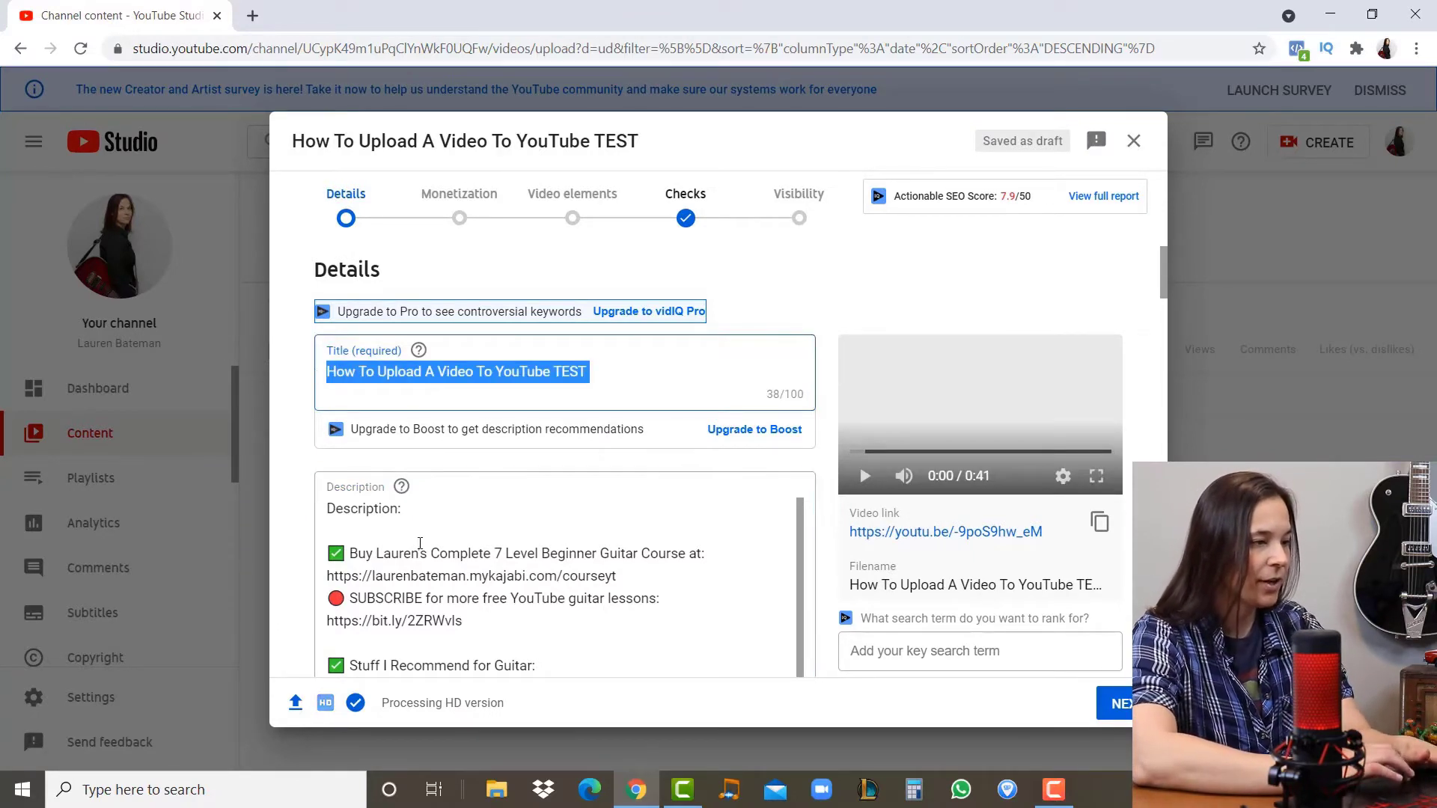
left_click_drag(420, 512, 257, 510)
key("ctrl+v")
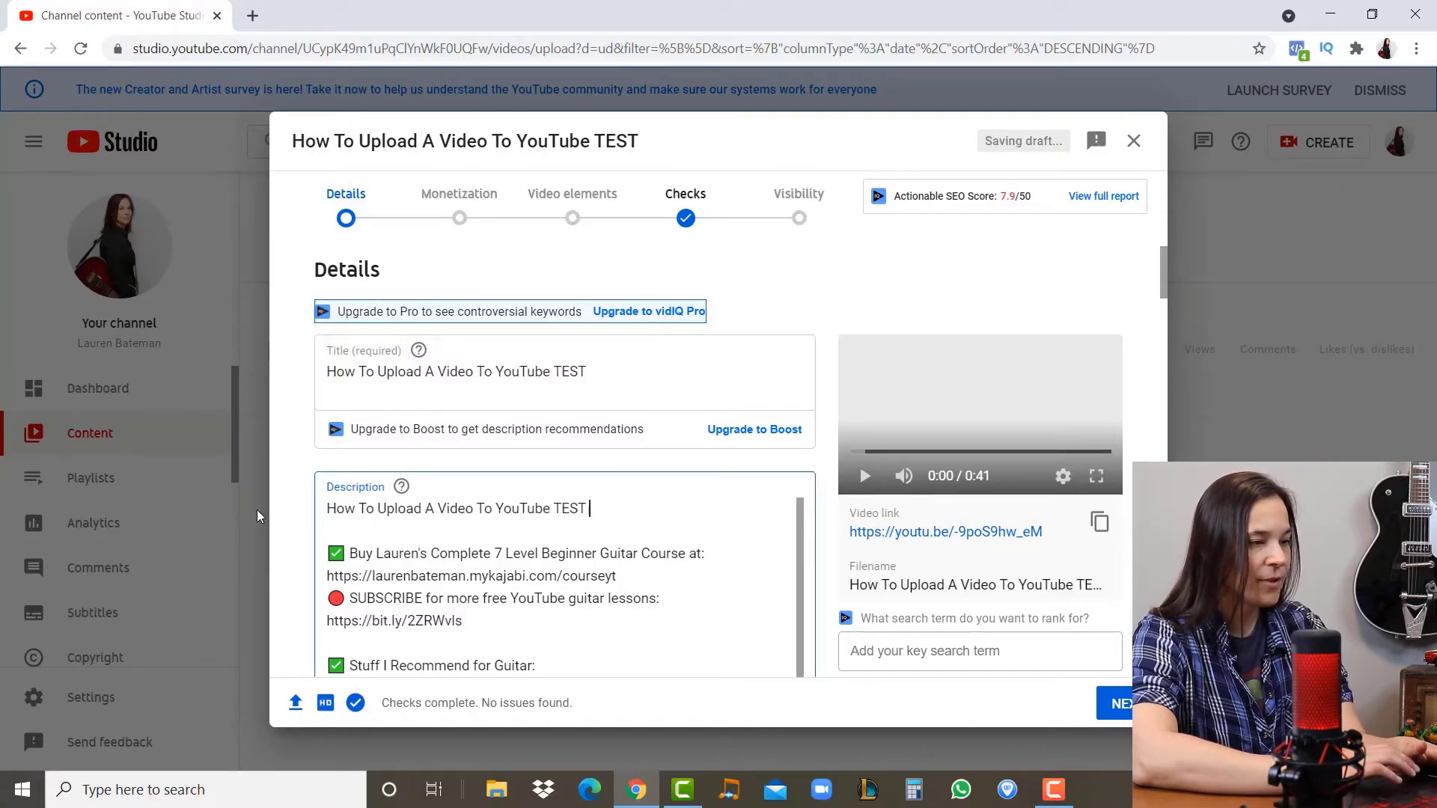
type("-")
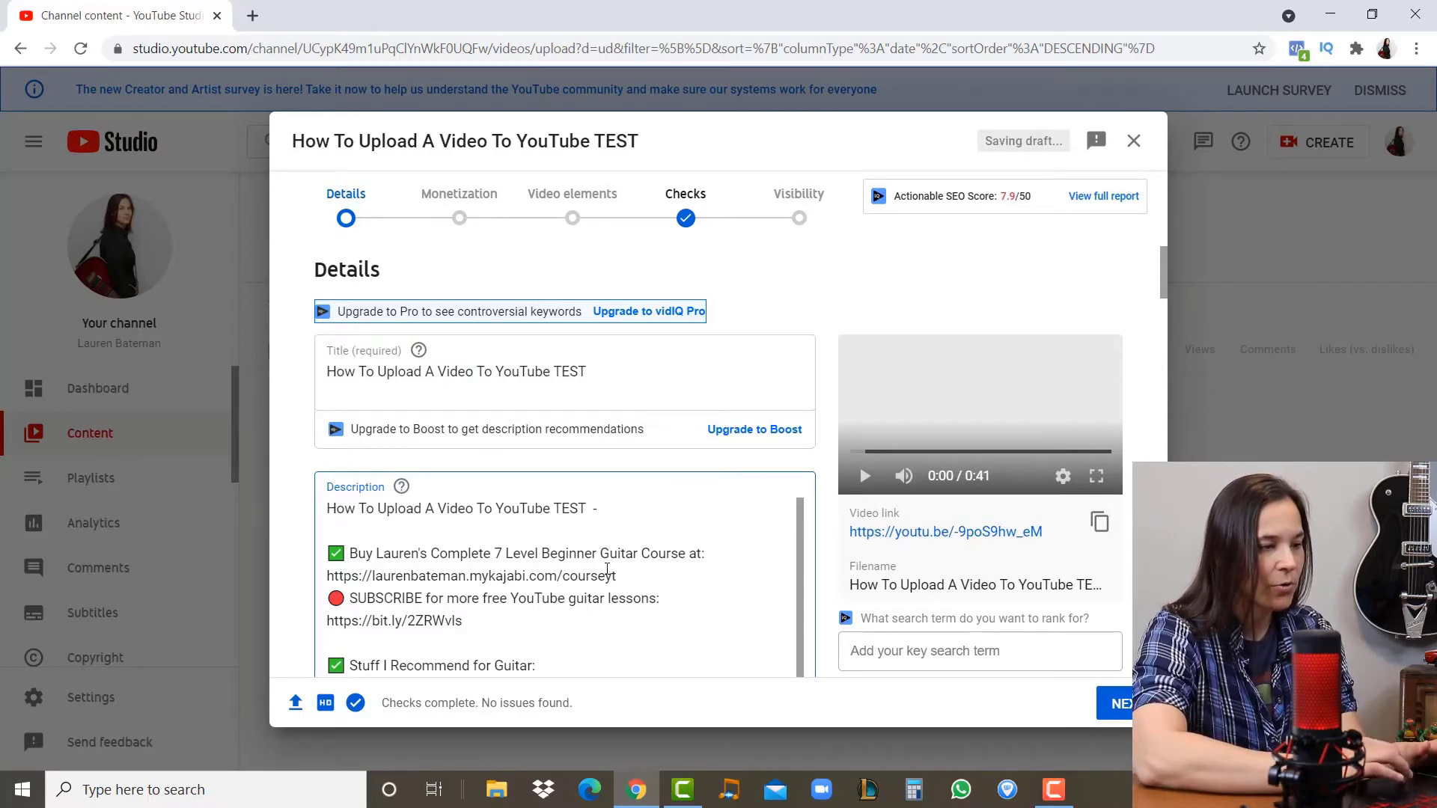
Copy the 7 Level Beginner Guitar Course line with its link and paste it after the hyphen in the description's first line
left_click_drag(639, 582, 331, 563)
key("ctrl+c")
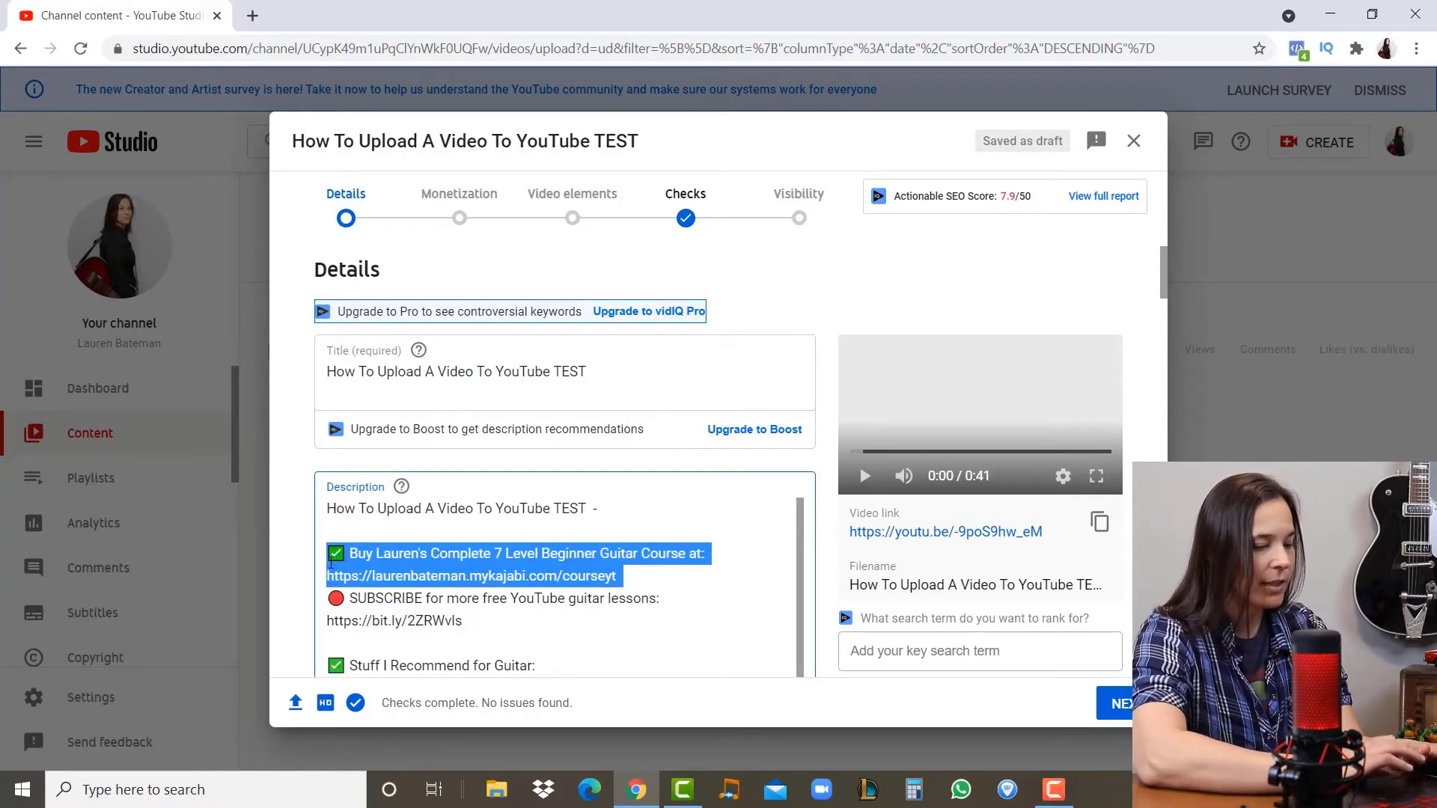
left_click(620, 508)
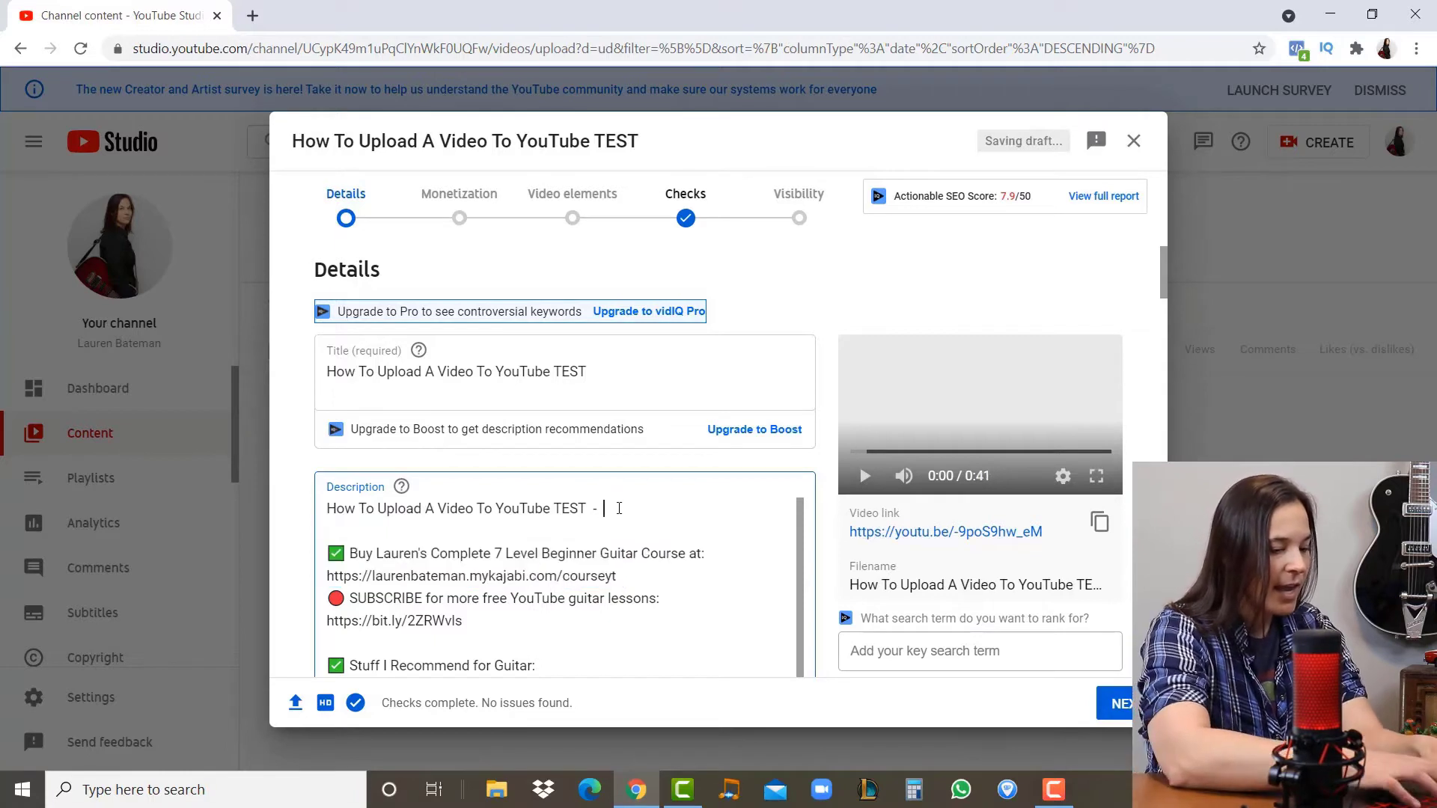
type("Check ut")
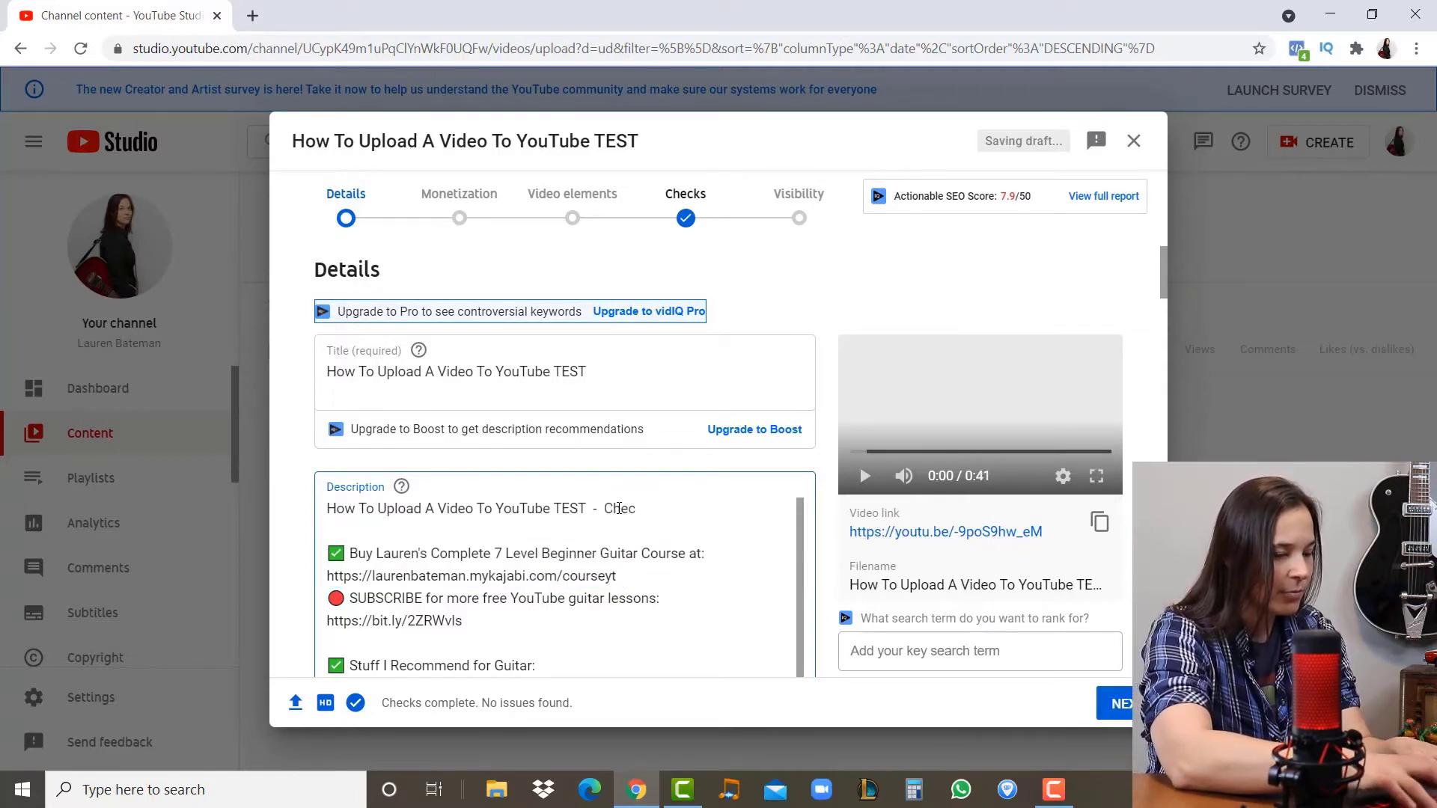
key("BackSpace")
key("ctrl+v")
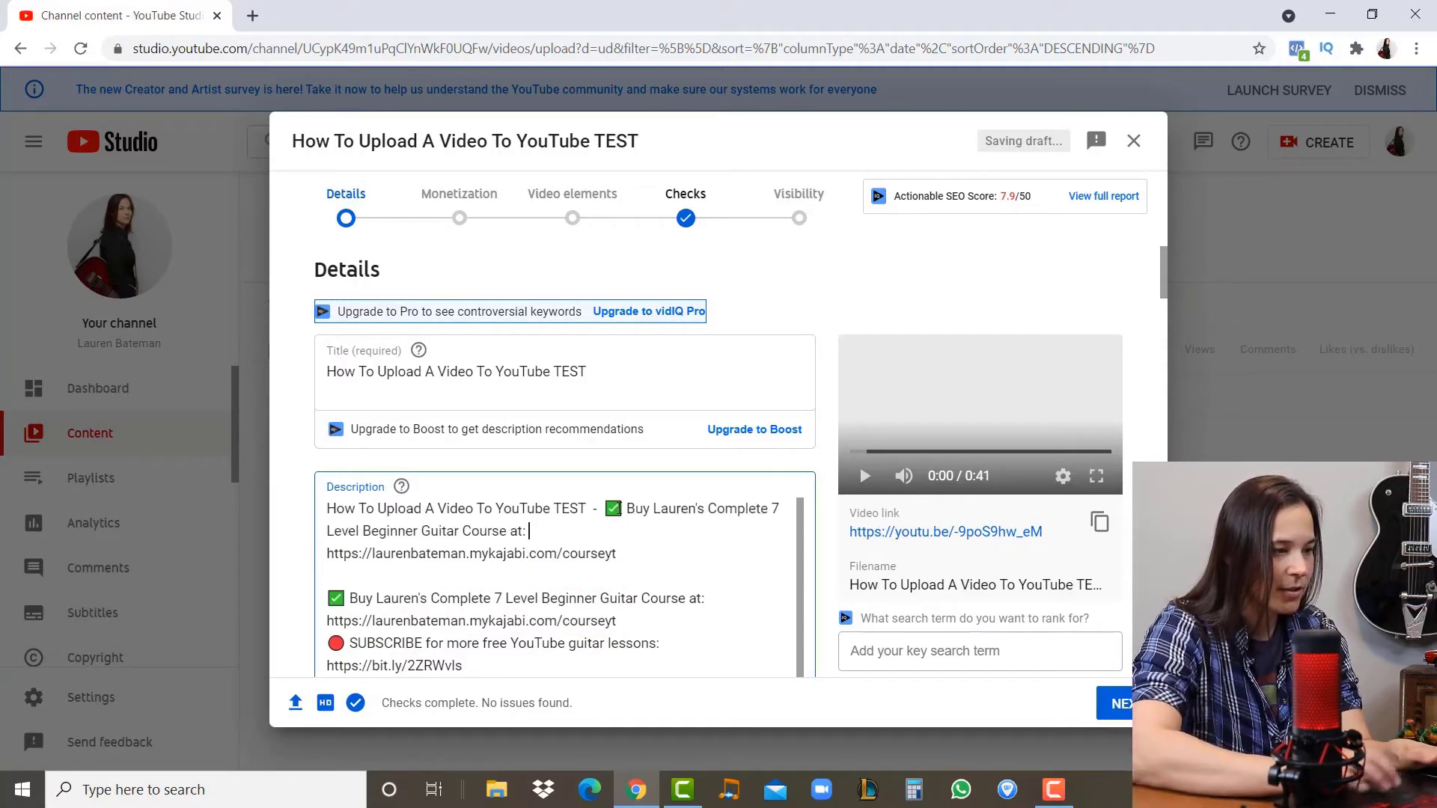
key("Up")
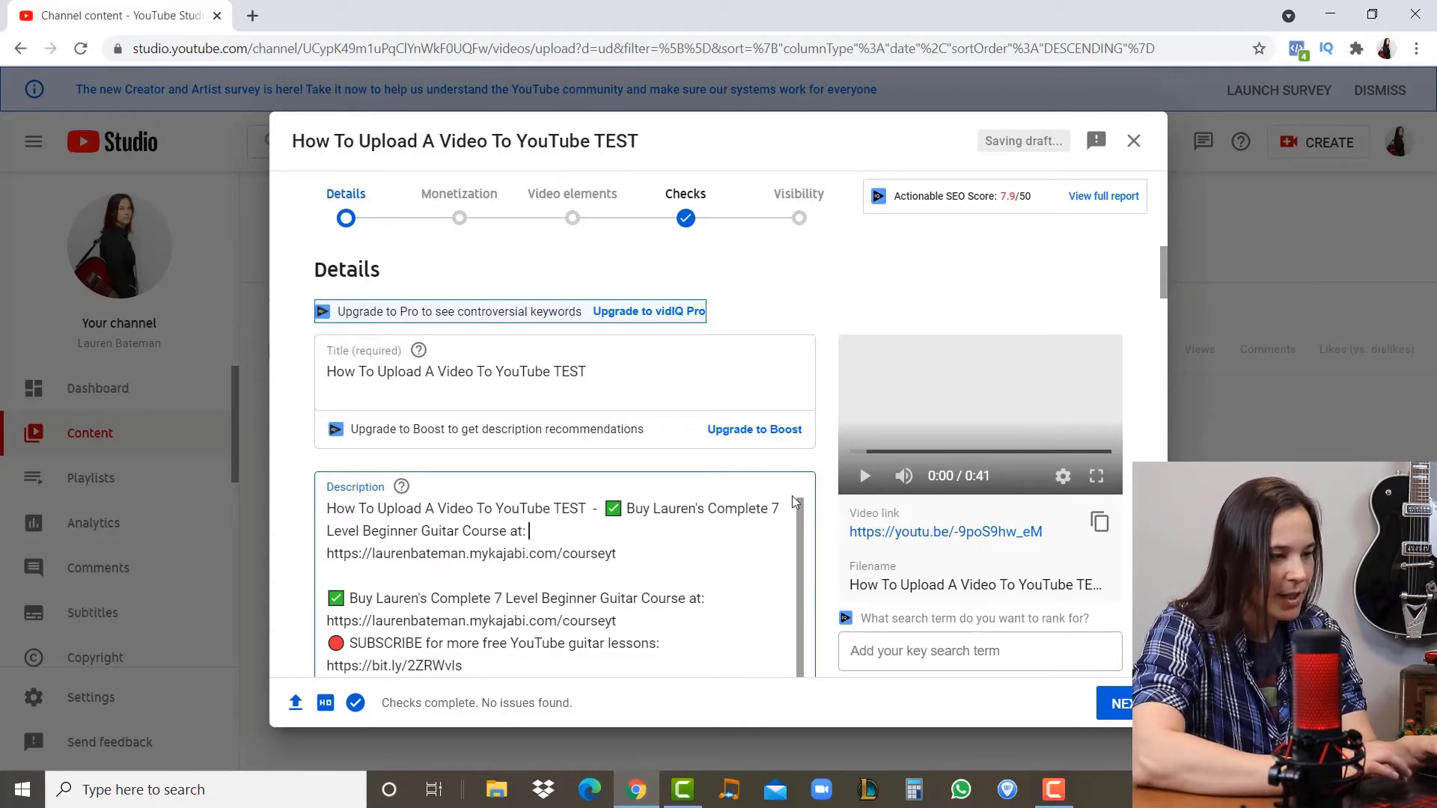
Append "- In this video I'm going to discuss how to upload video to YouTube." after the first course link in the description
left_click(633, 552)
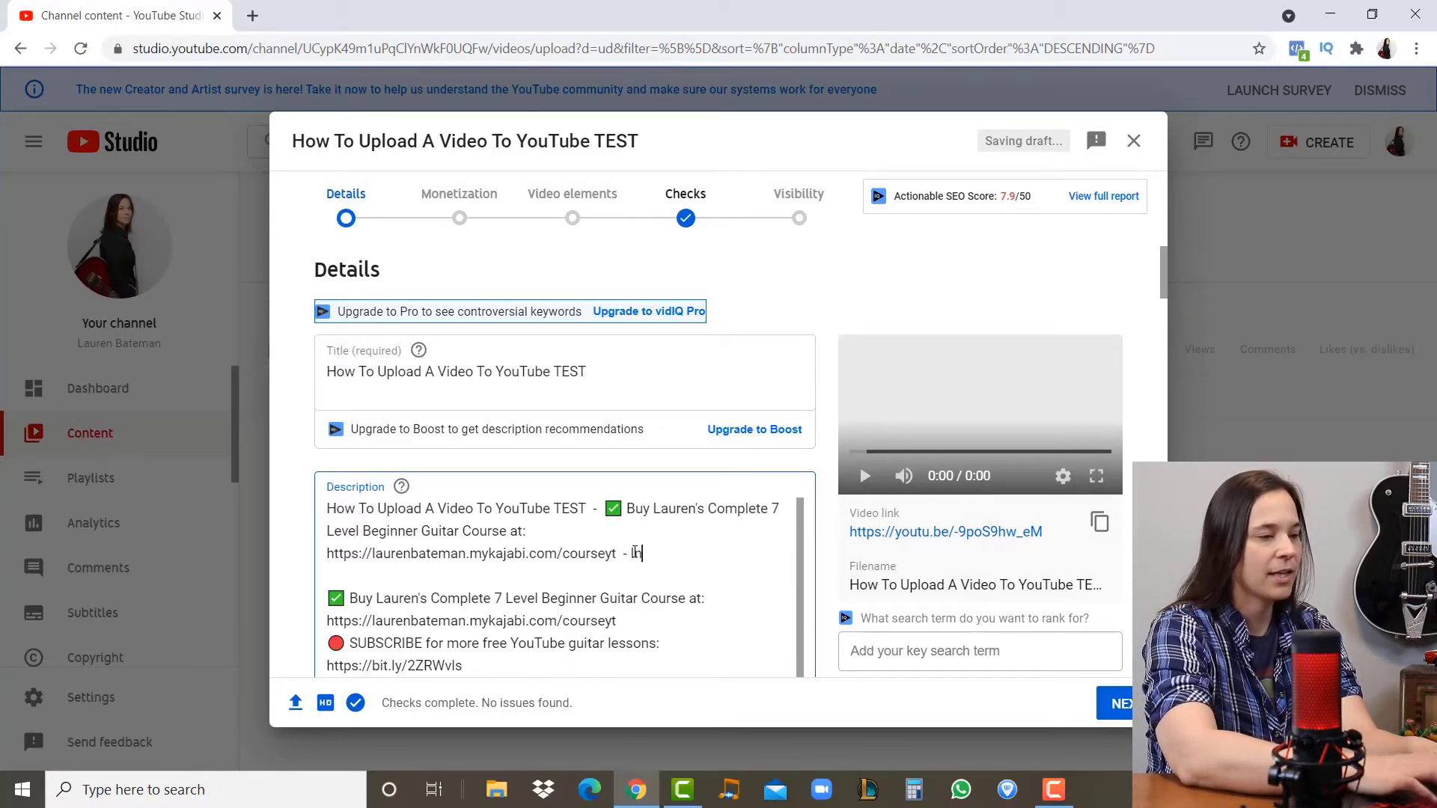
type("In this video I\"m going")
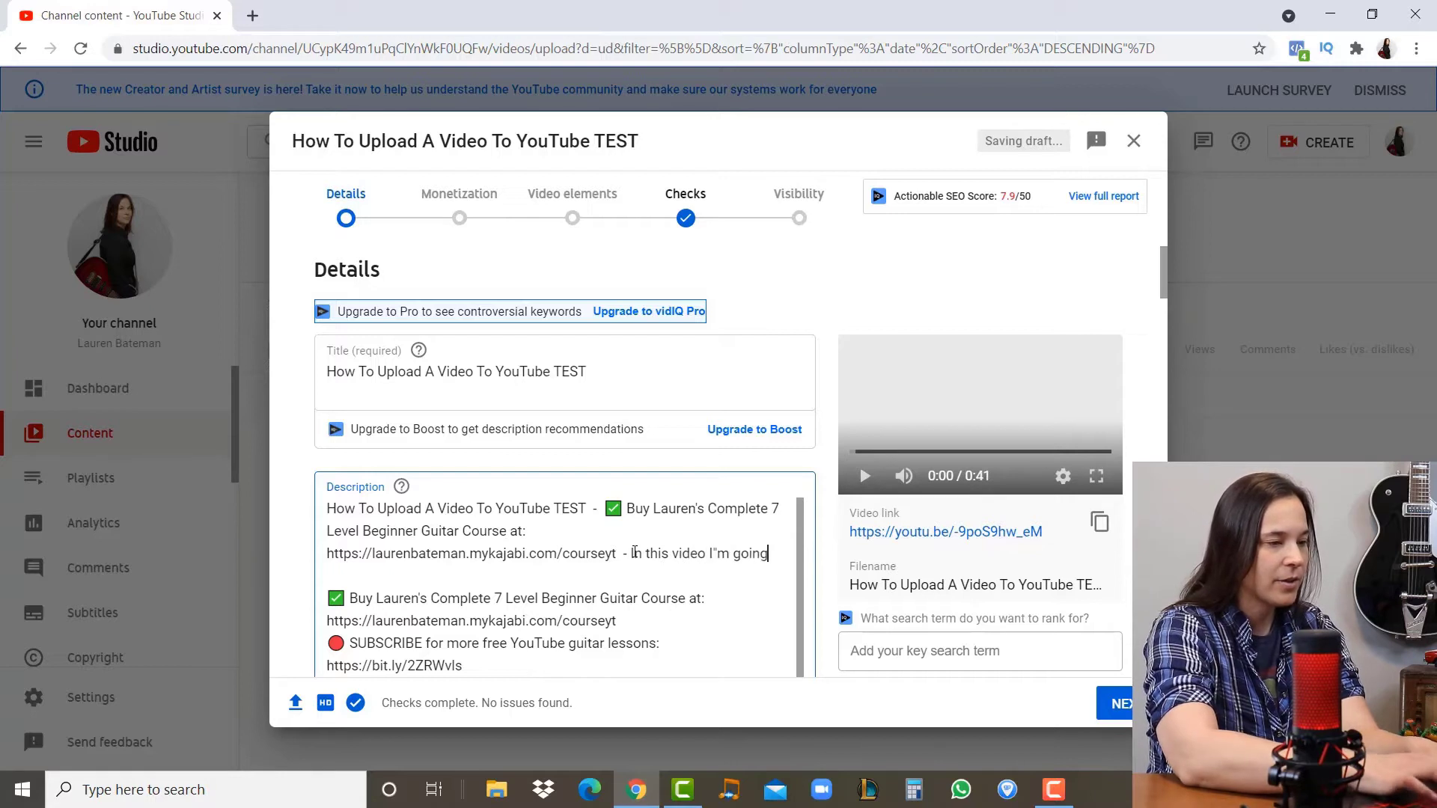
type(" to discuss how to u")
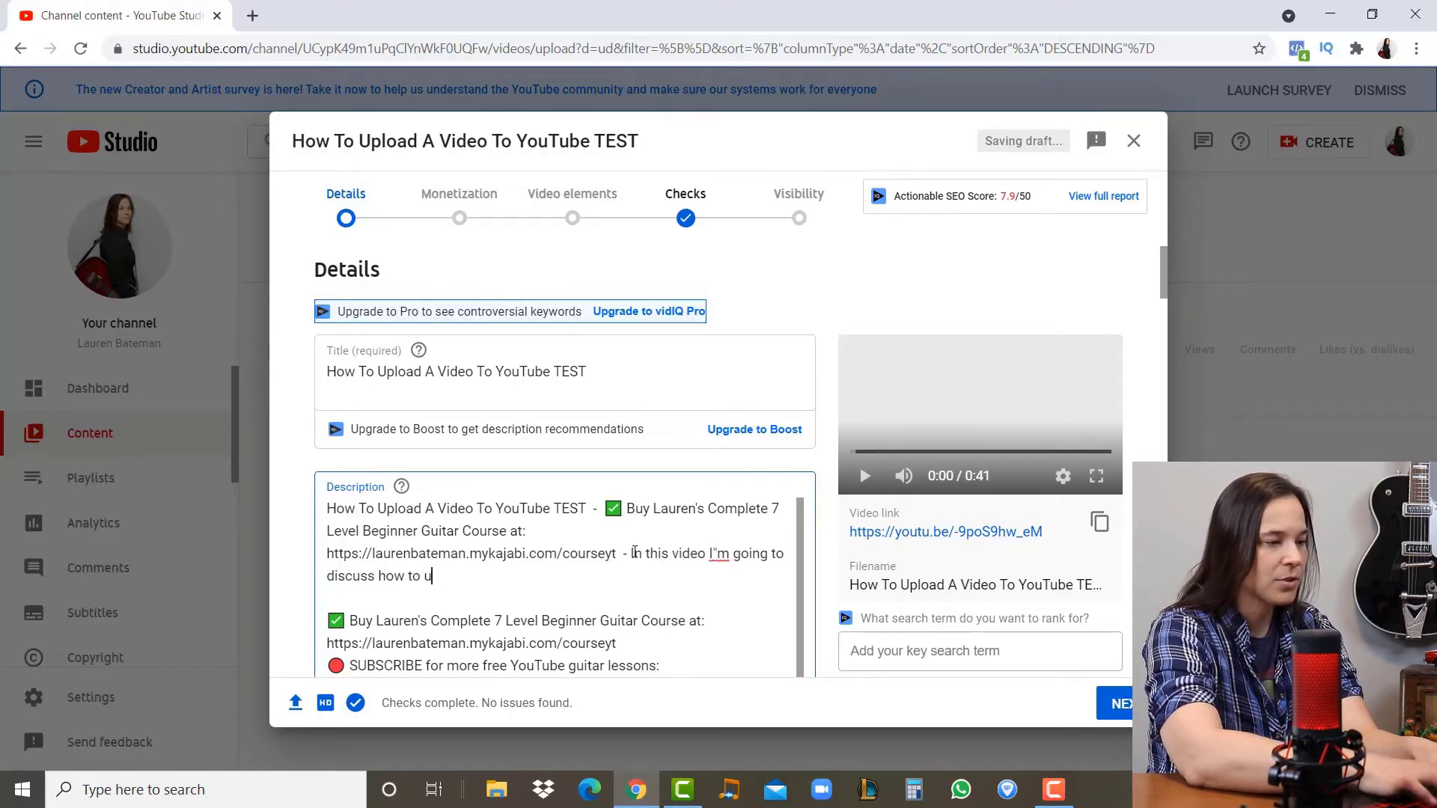
type("pload  video to YouTube.")
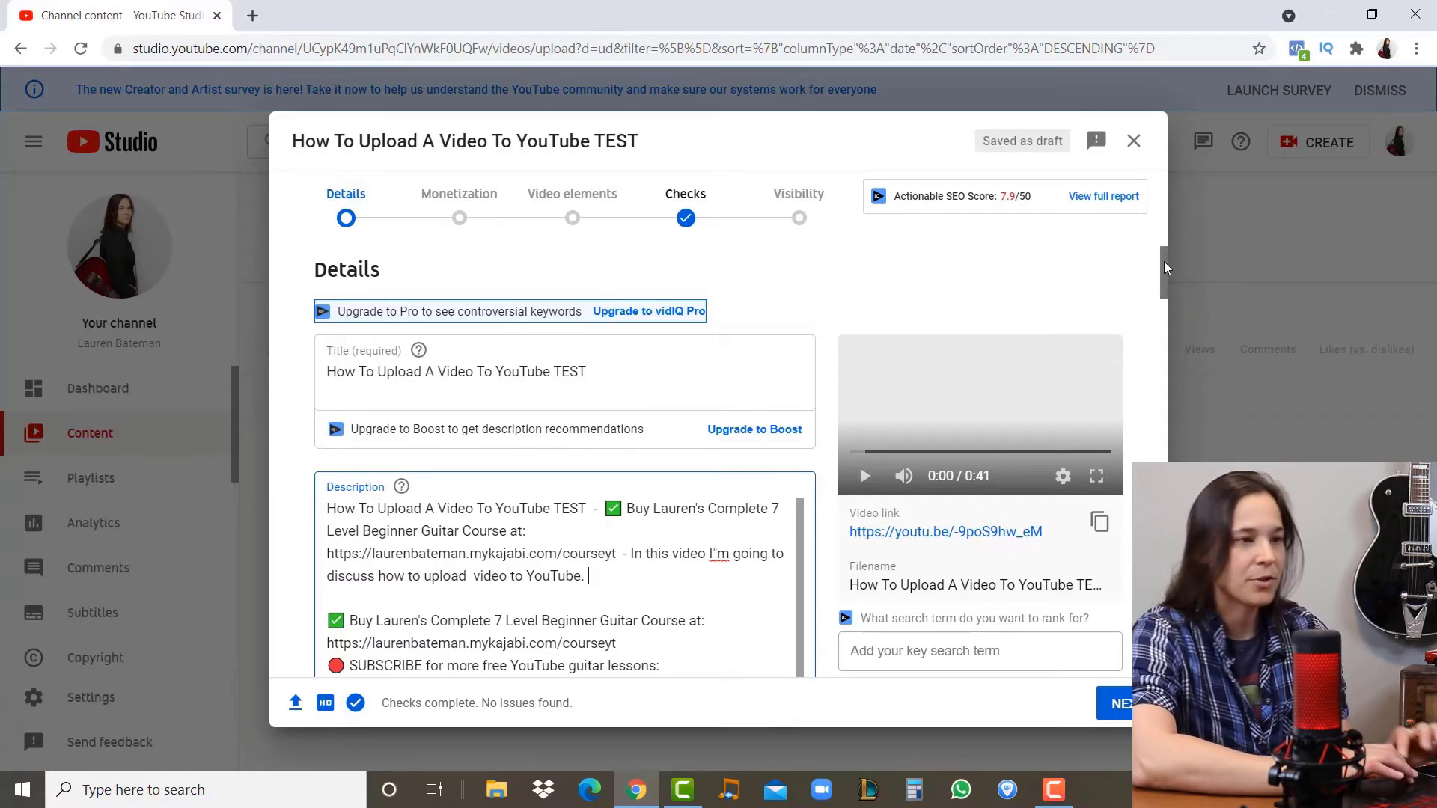
Add the tag "how to upload a video to youtube" to the video
left_click_drag(1165, 268, 1161, 406)
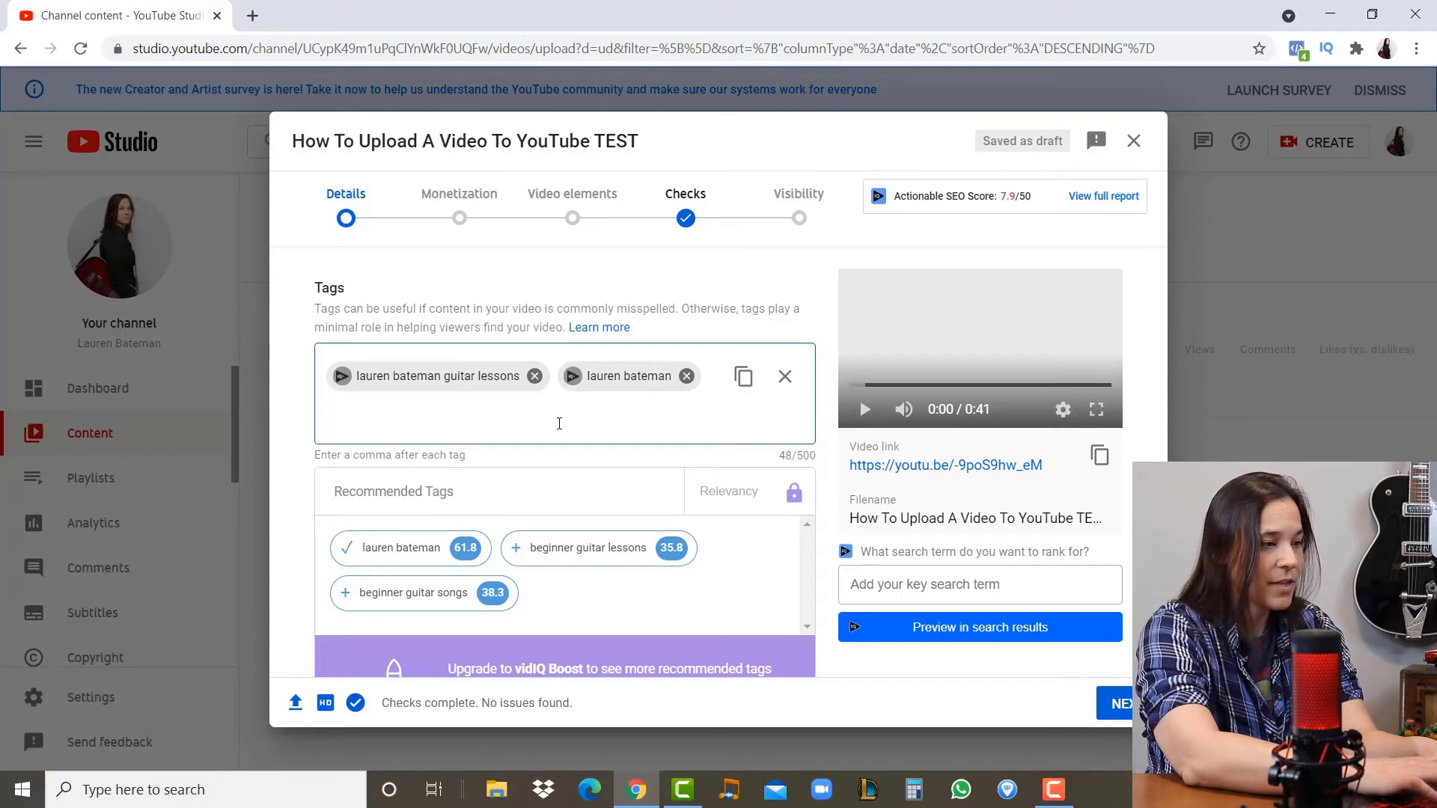
type("how to ")
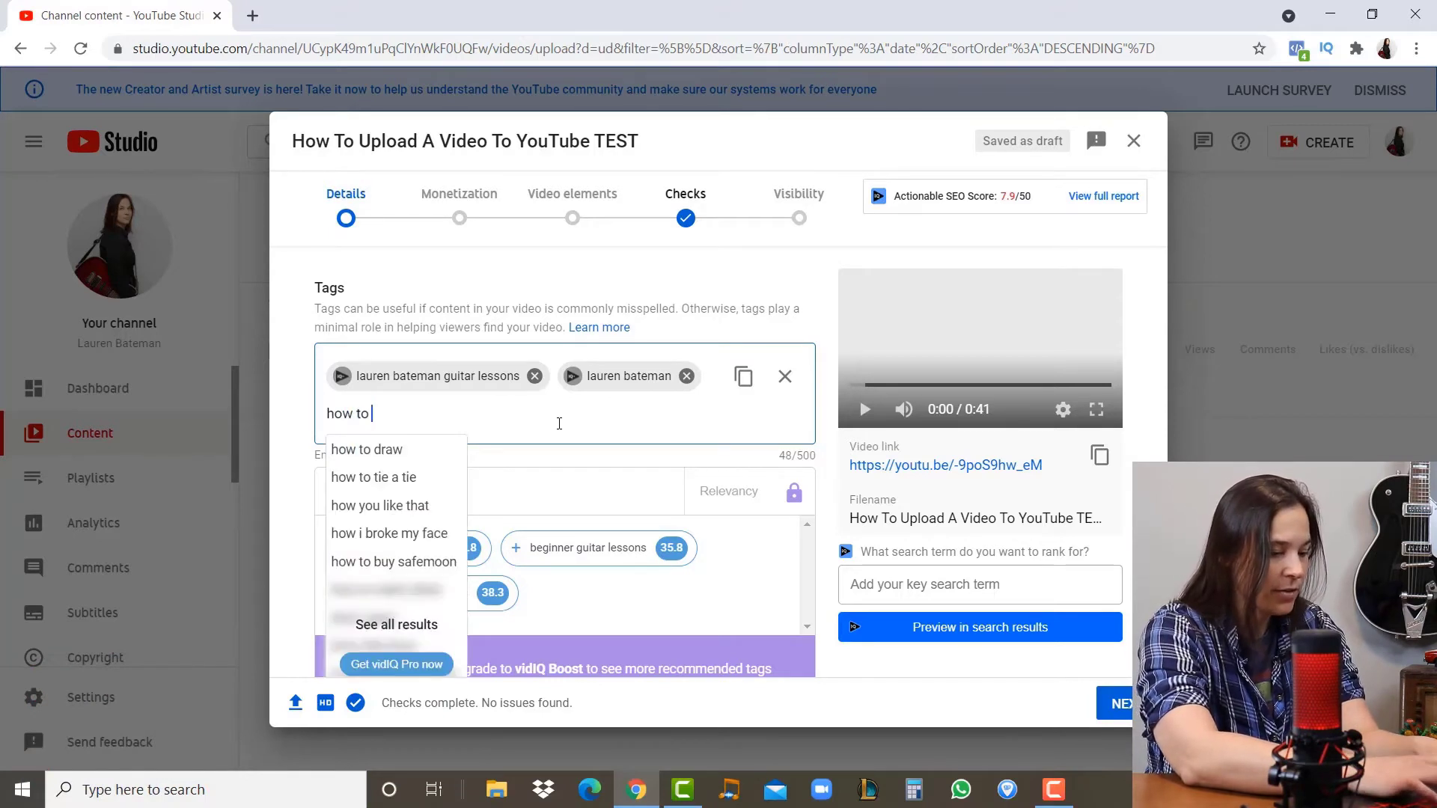
type("upload a video to youtub")
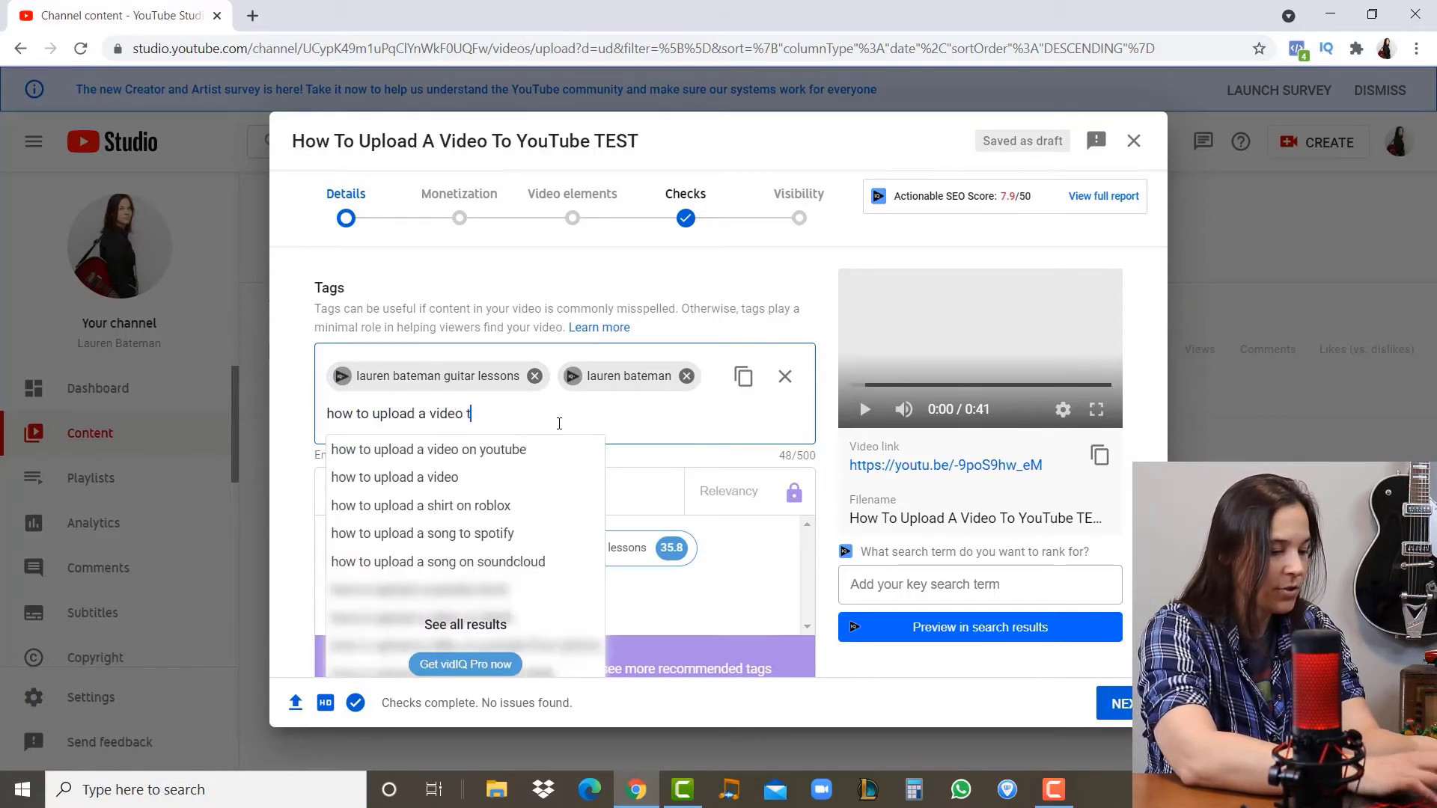
key("BackSpace")
key("BackSpace")
key("BackSpace")
type("tube")
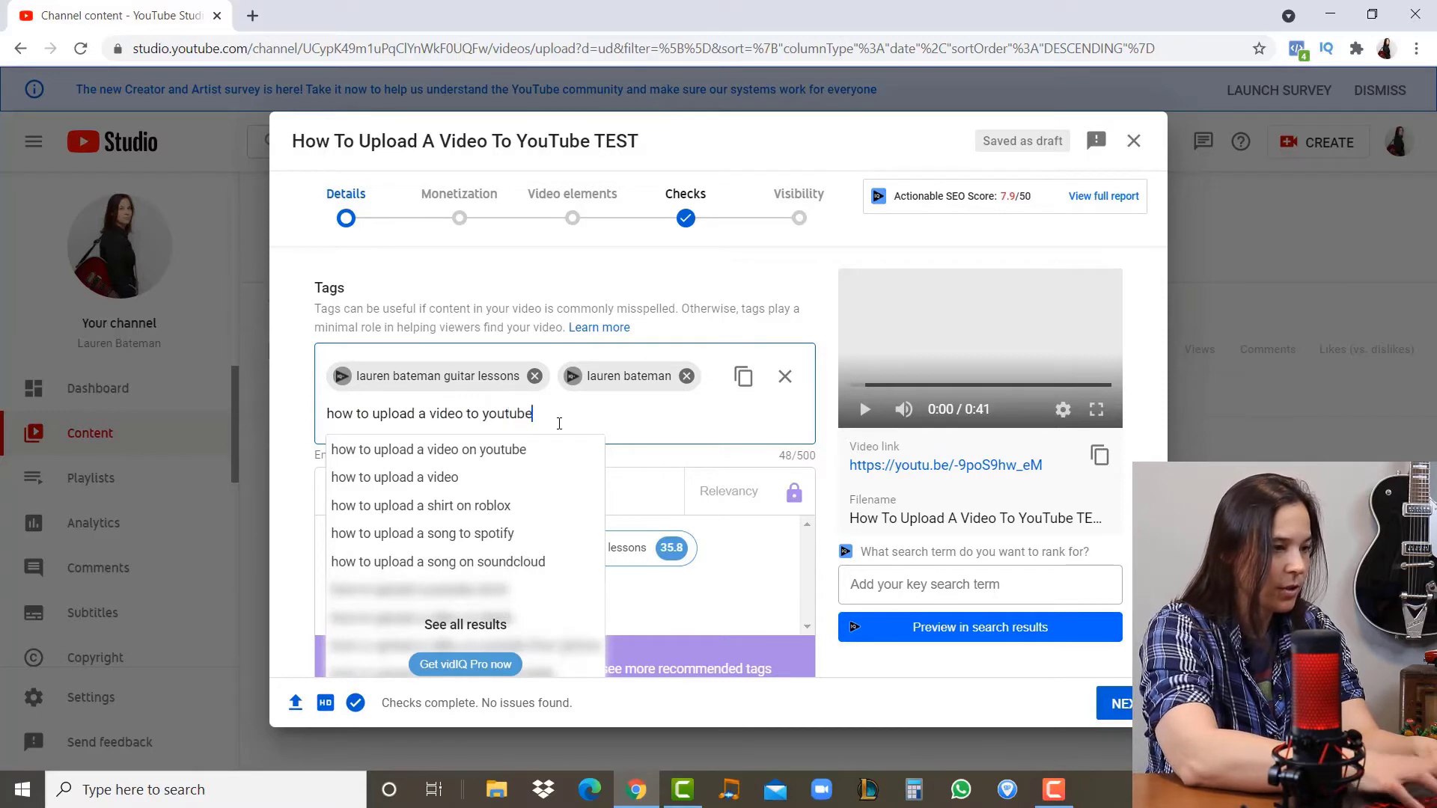
key("Return")
Add the tag "youtube video upload tutorial" to the video
type("youtube video u")
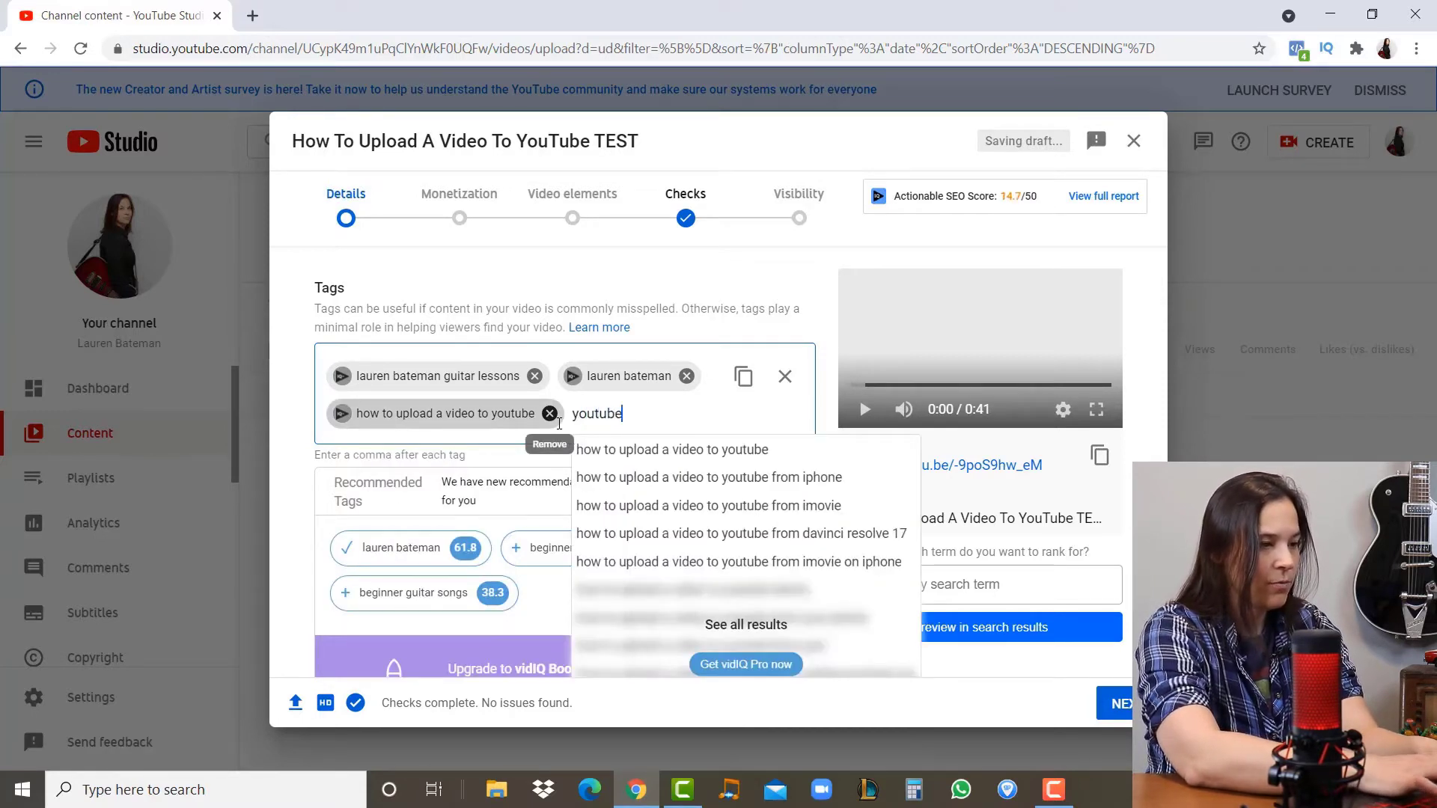
type("plo")
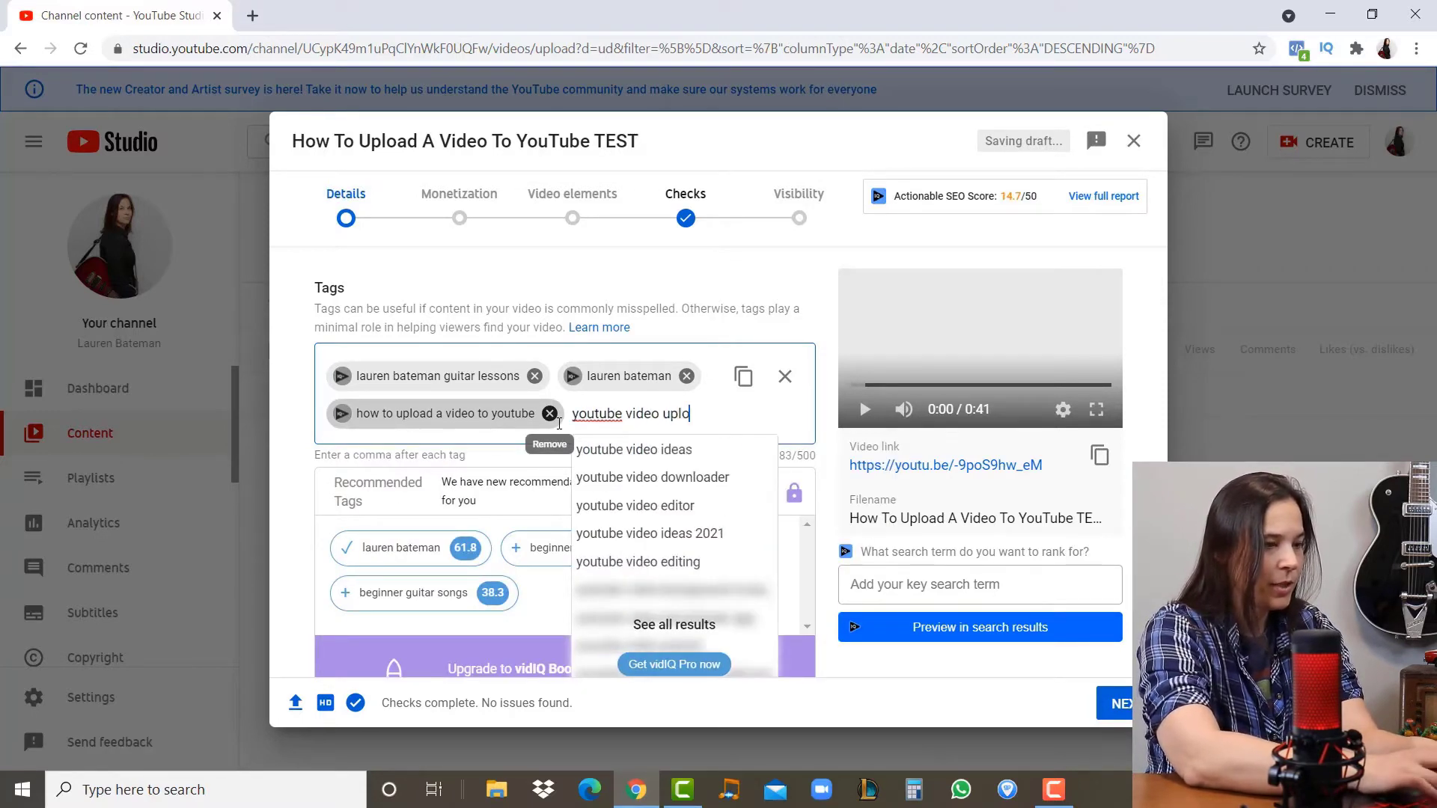
type("ad tutir")
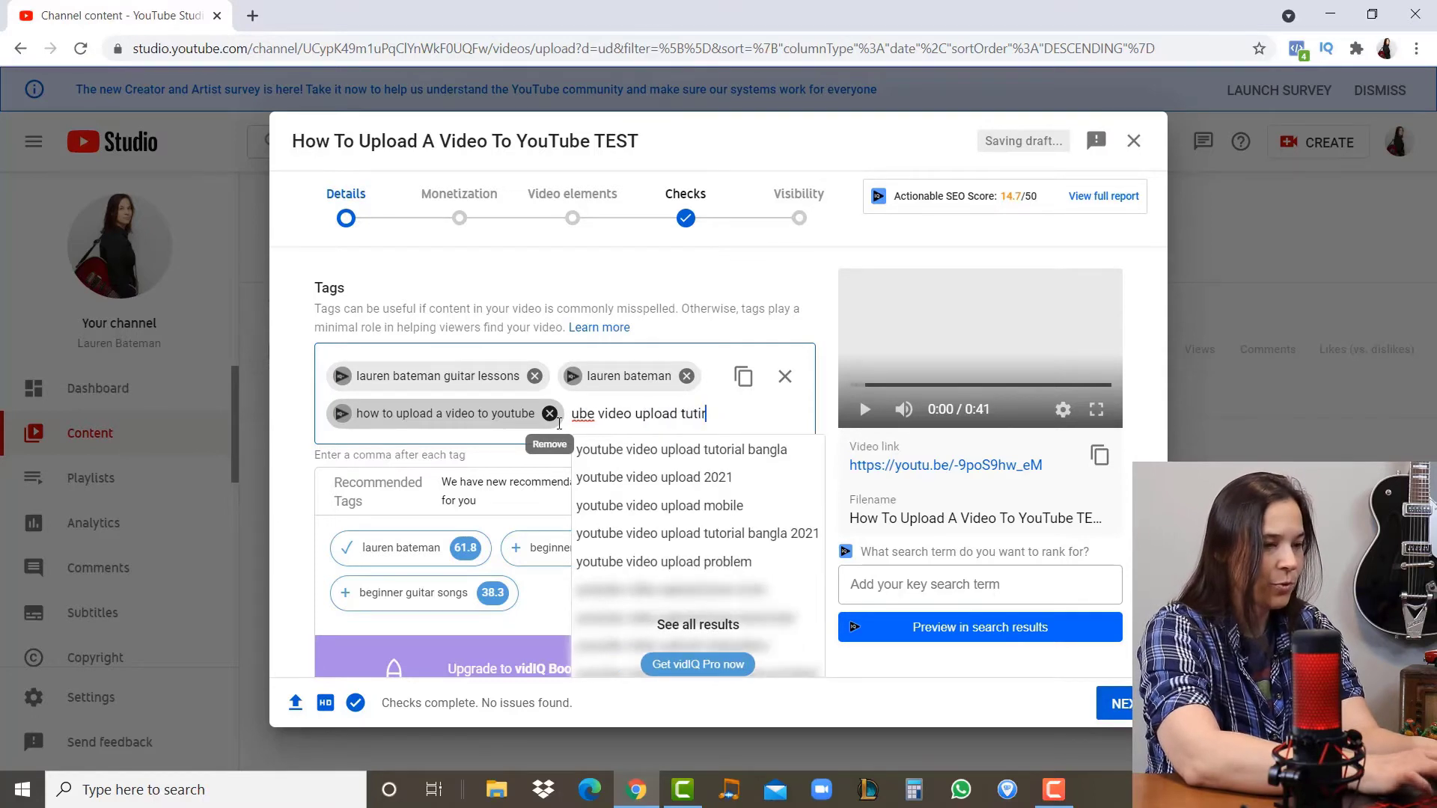
key("BackSpace")
key("BackSpace")
type("orial")
key("Return")
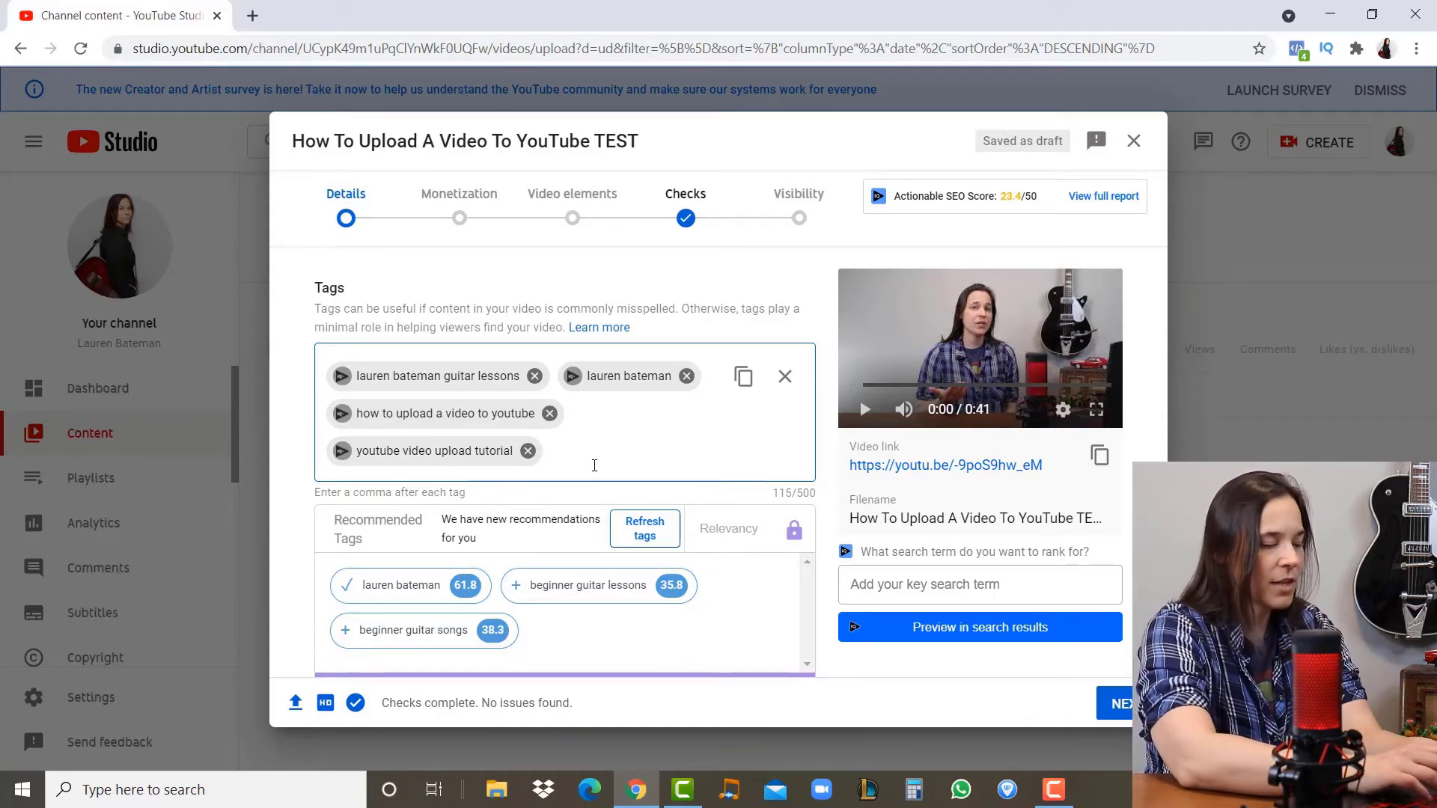
type("lauren ba")
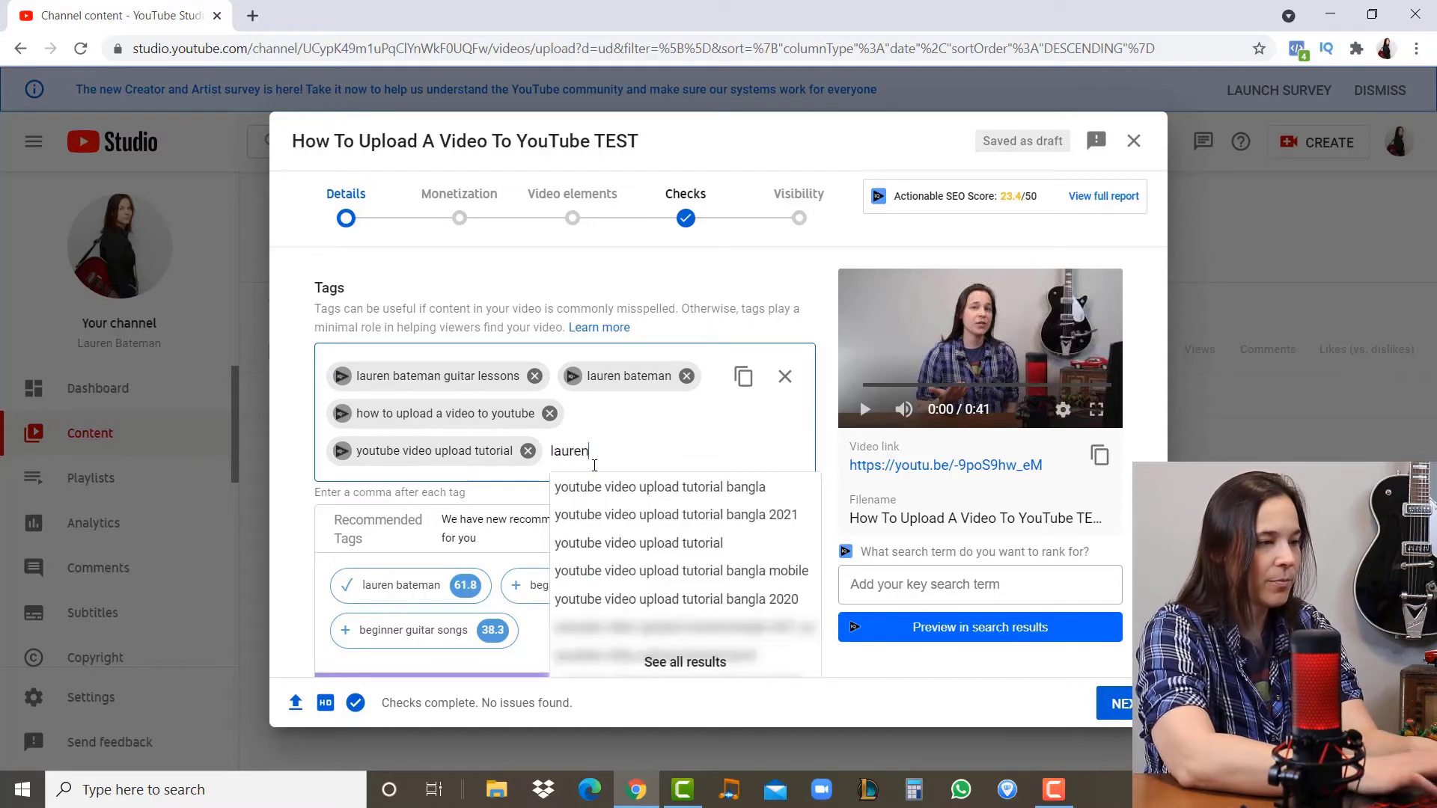
key("BackSpace")
key("BackSpace")
key("BackSpace")
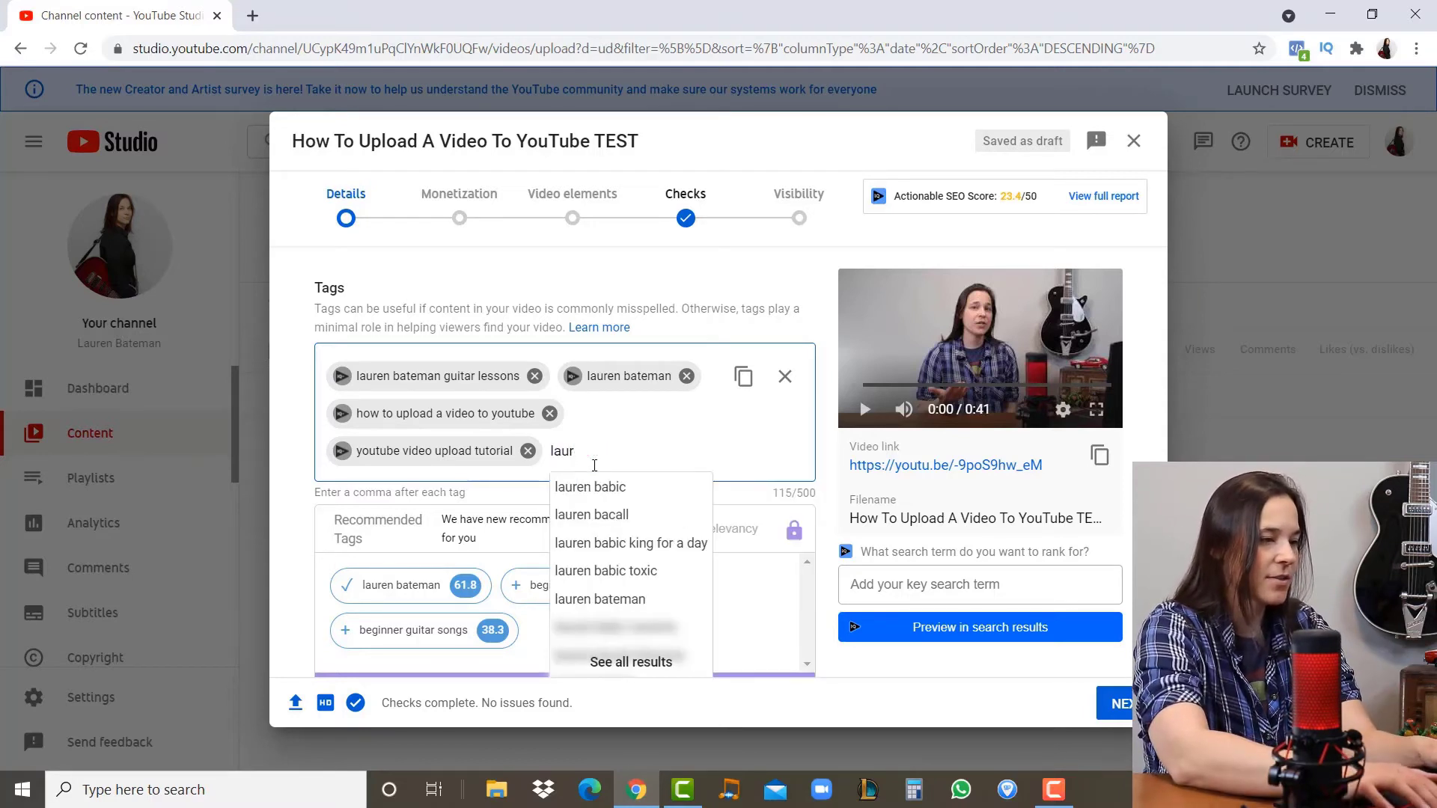
Add the tag "beginner guitar lesson" to the video, clearing any leftover text in the tag entry
type("beginner gu")
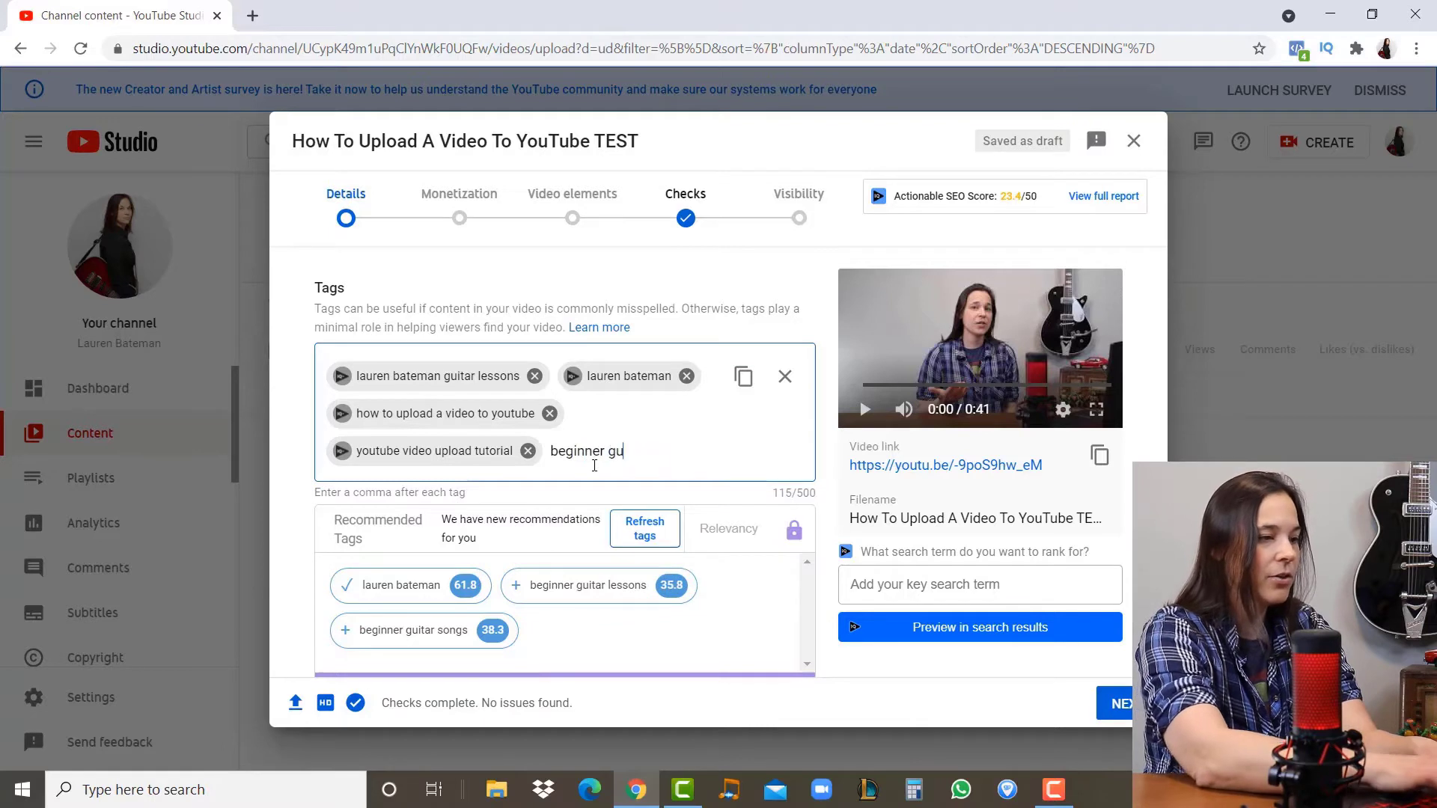
type("itar lesson,")
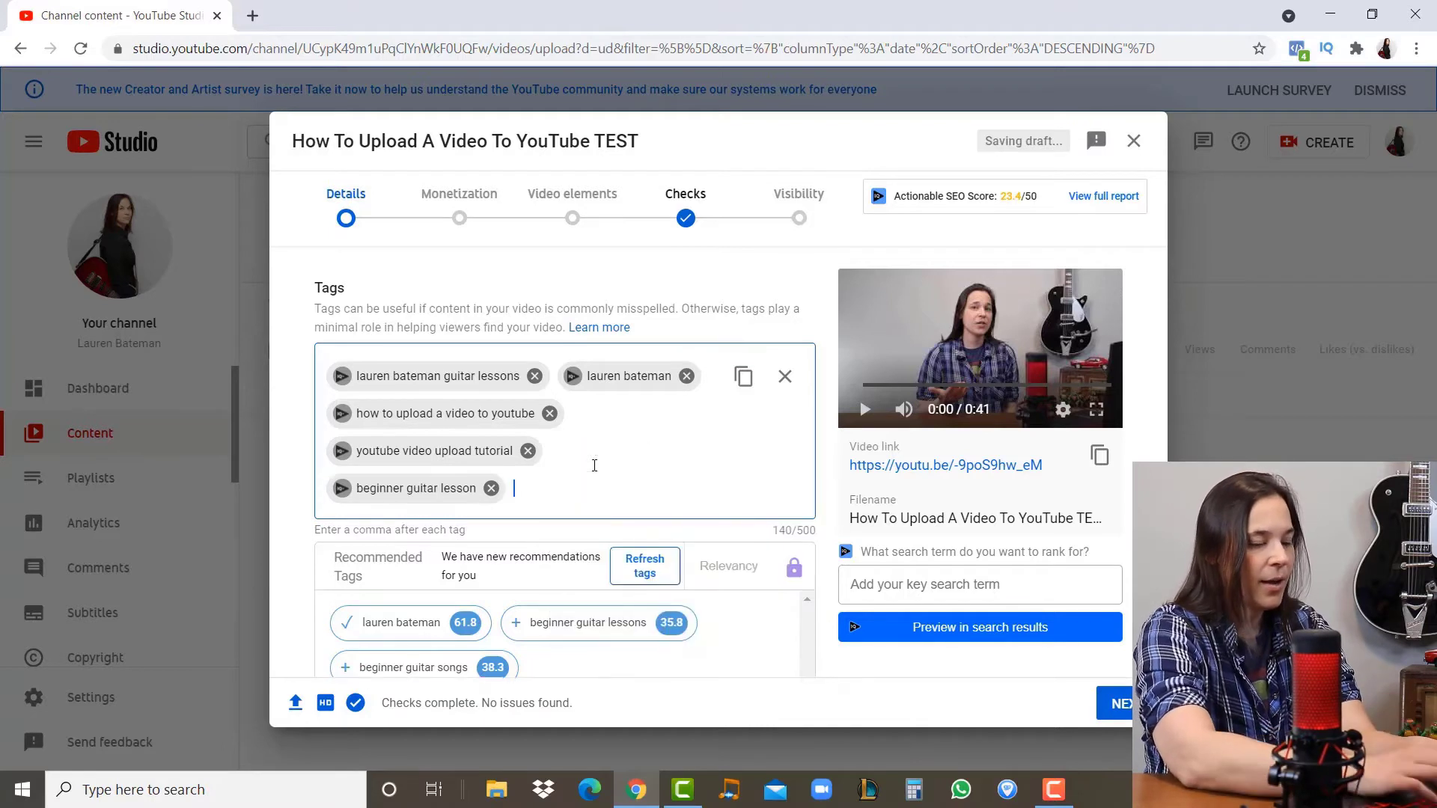
Add the tag "youtube video tutoital" to the video
type("youtube video ")
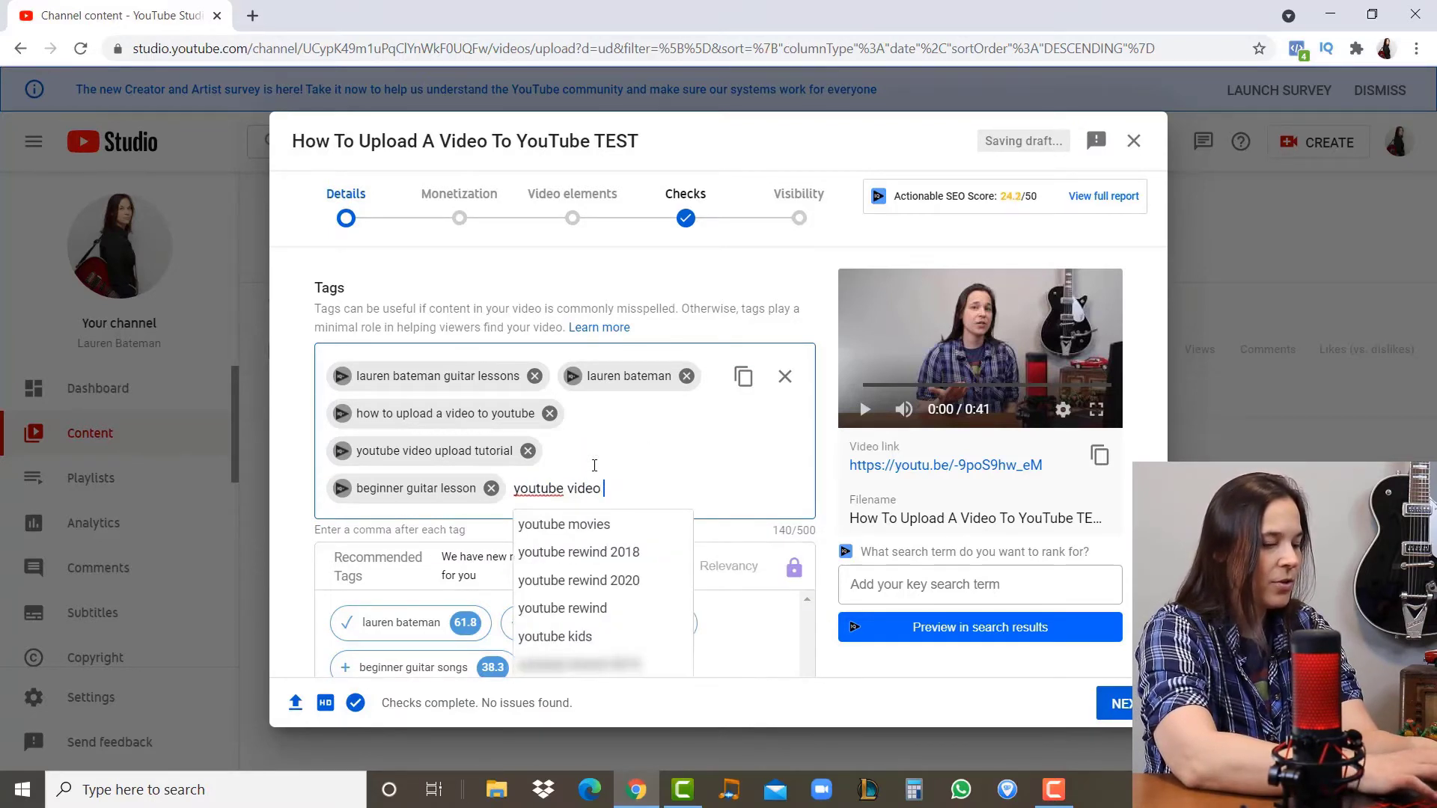
type("tutoital,")
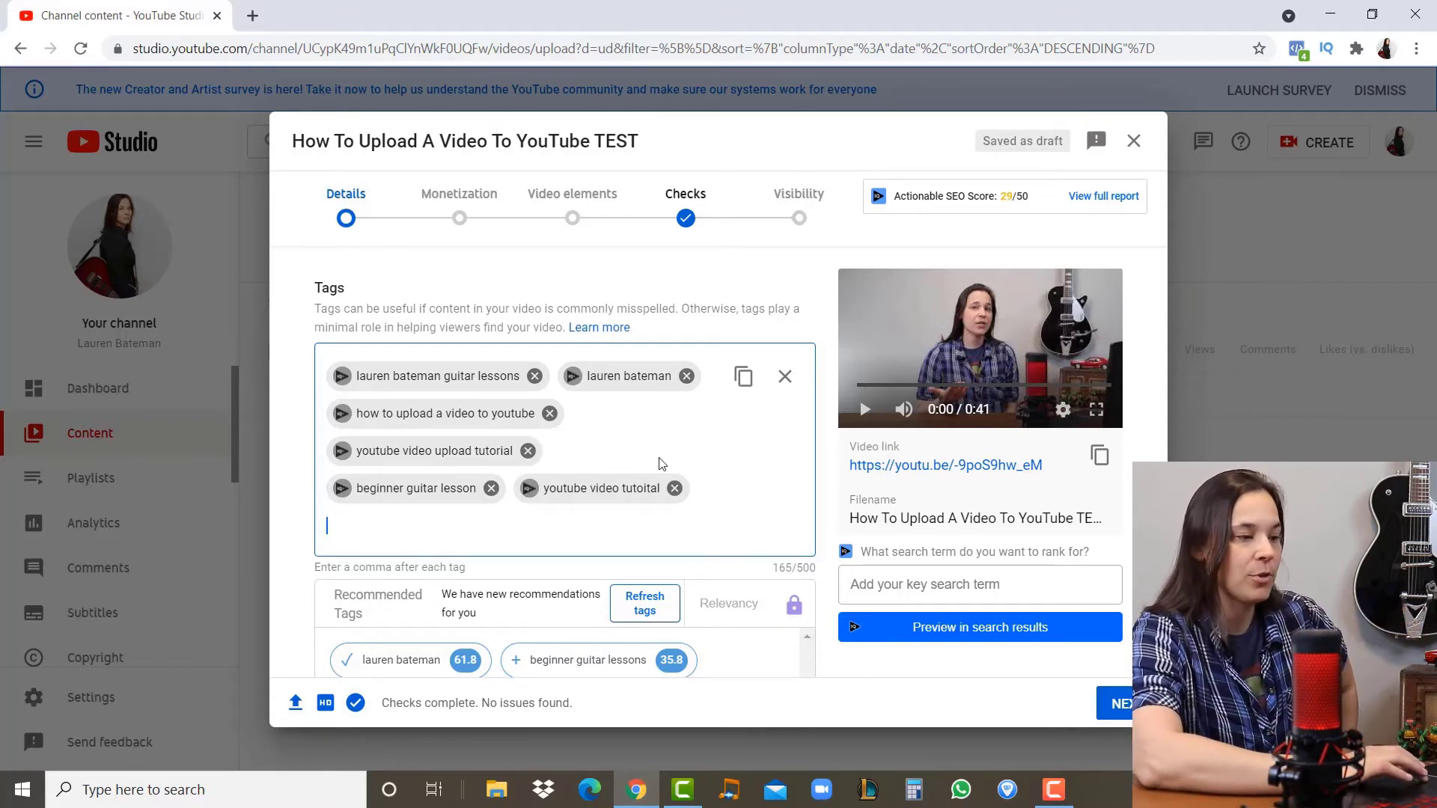
left_click_drag(771, 573, 811, 569)
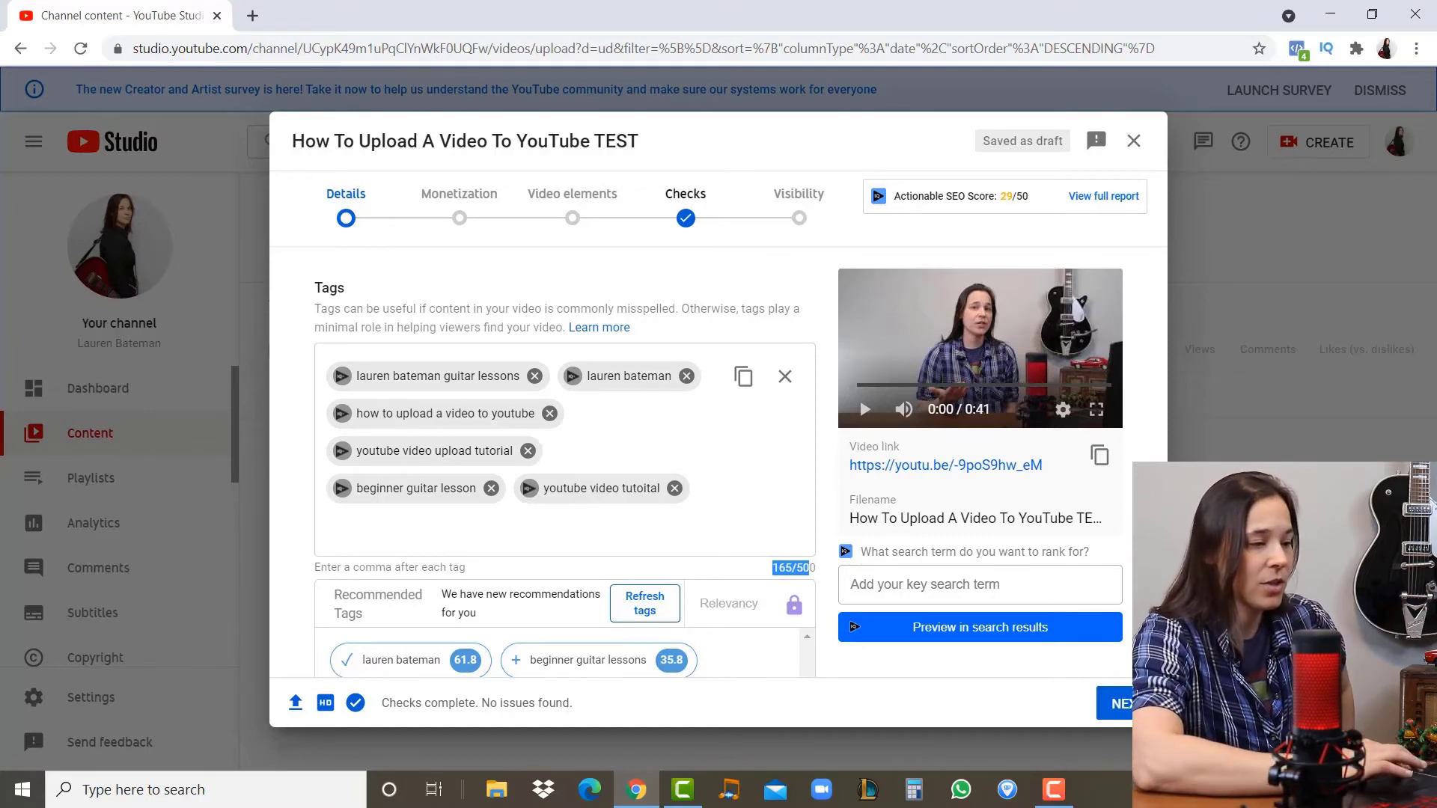
Examine the remaining detail settings below the tags: language and captions, recording date and location, license, category, comments and ratings
scroll(847, 397, "down", 4)
scroll(847, 397, "down", 2)
scroll(709, 327, "up", 2)
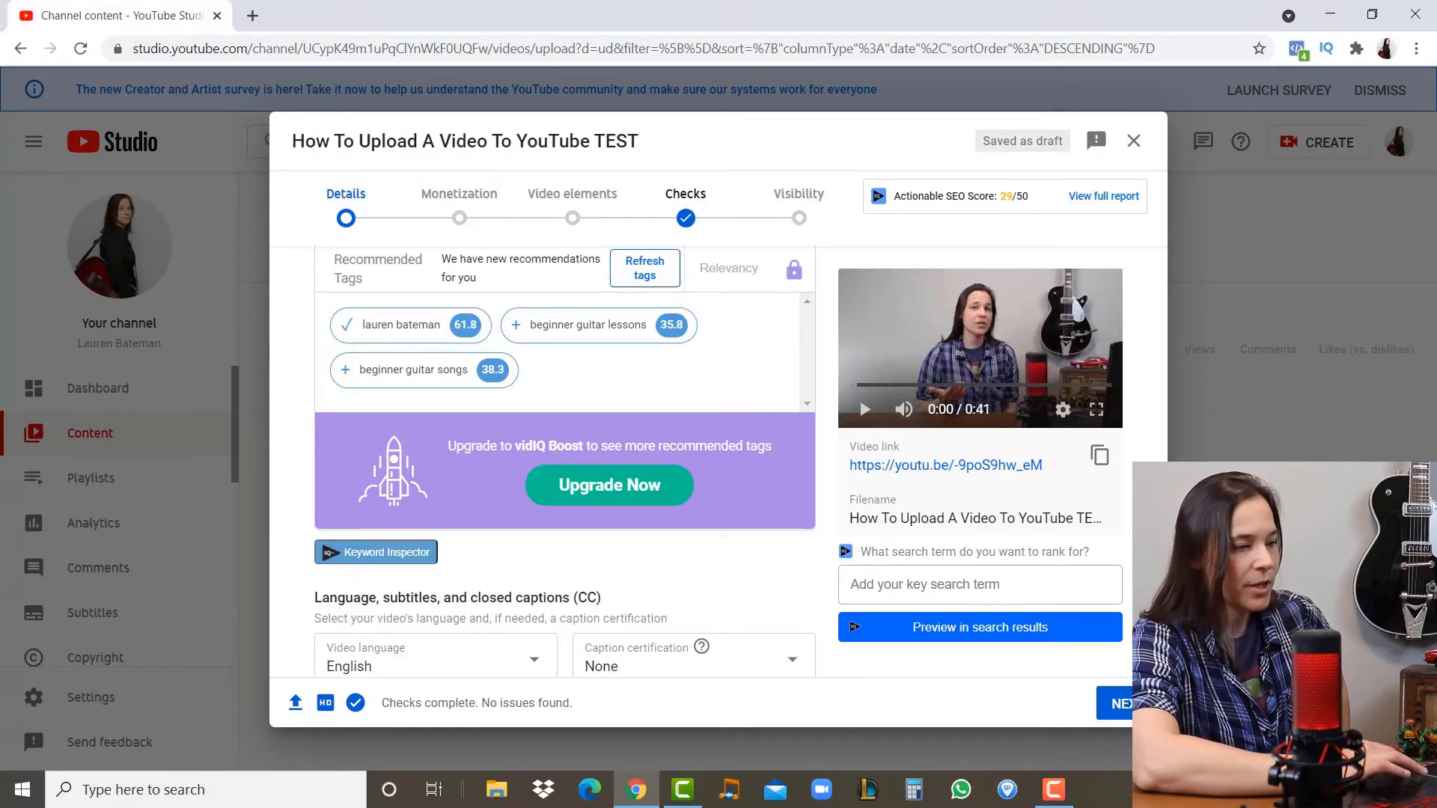
scroll(1089, 586, "down", 5)
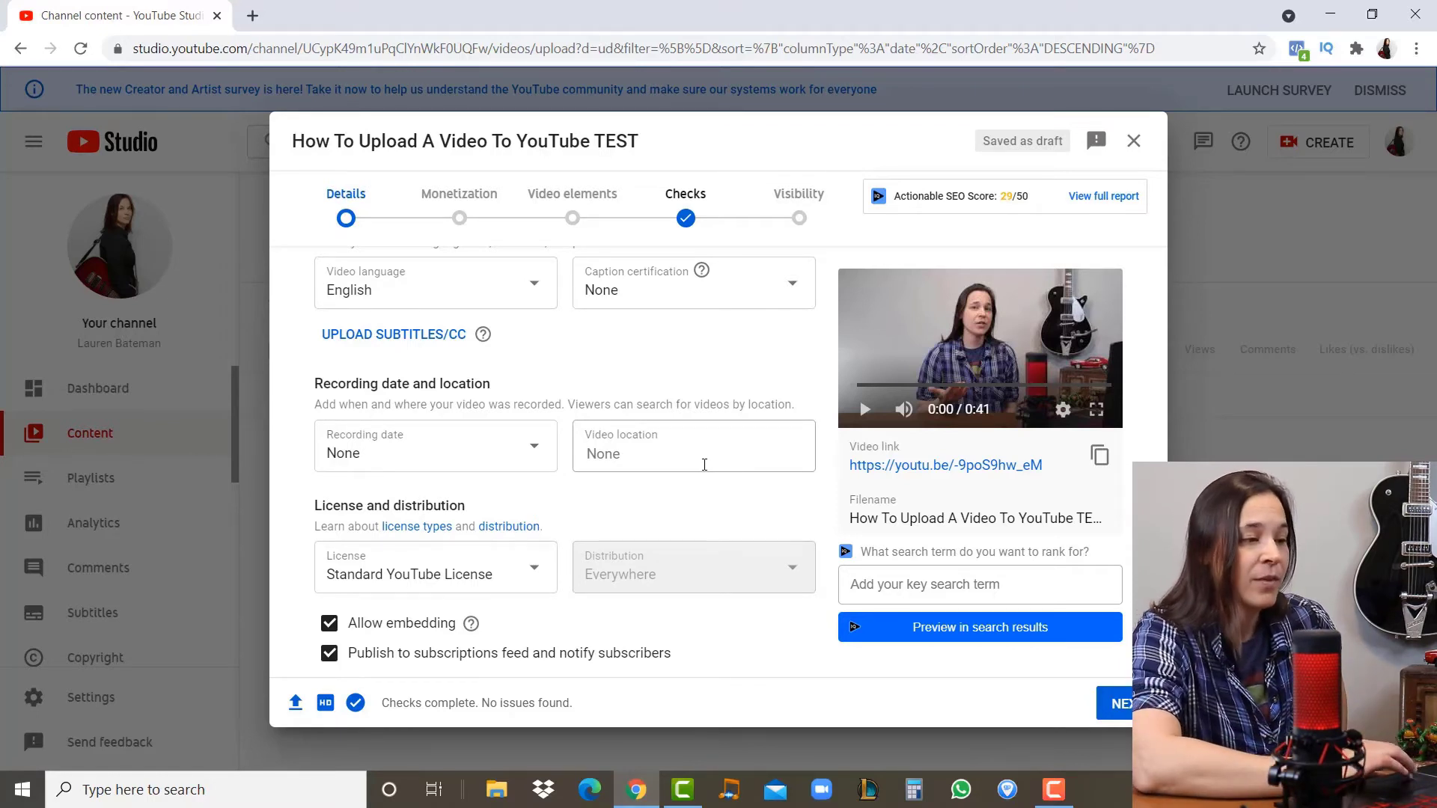
left_click(656, 456)
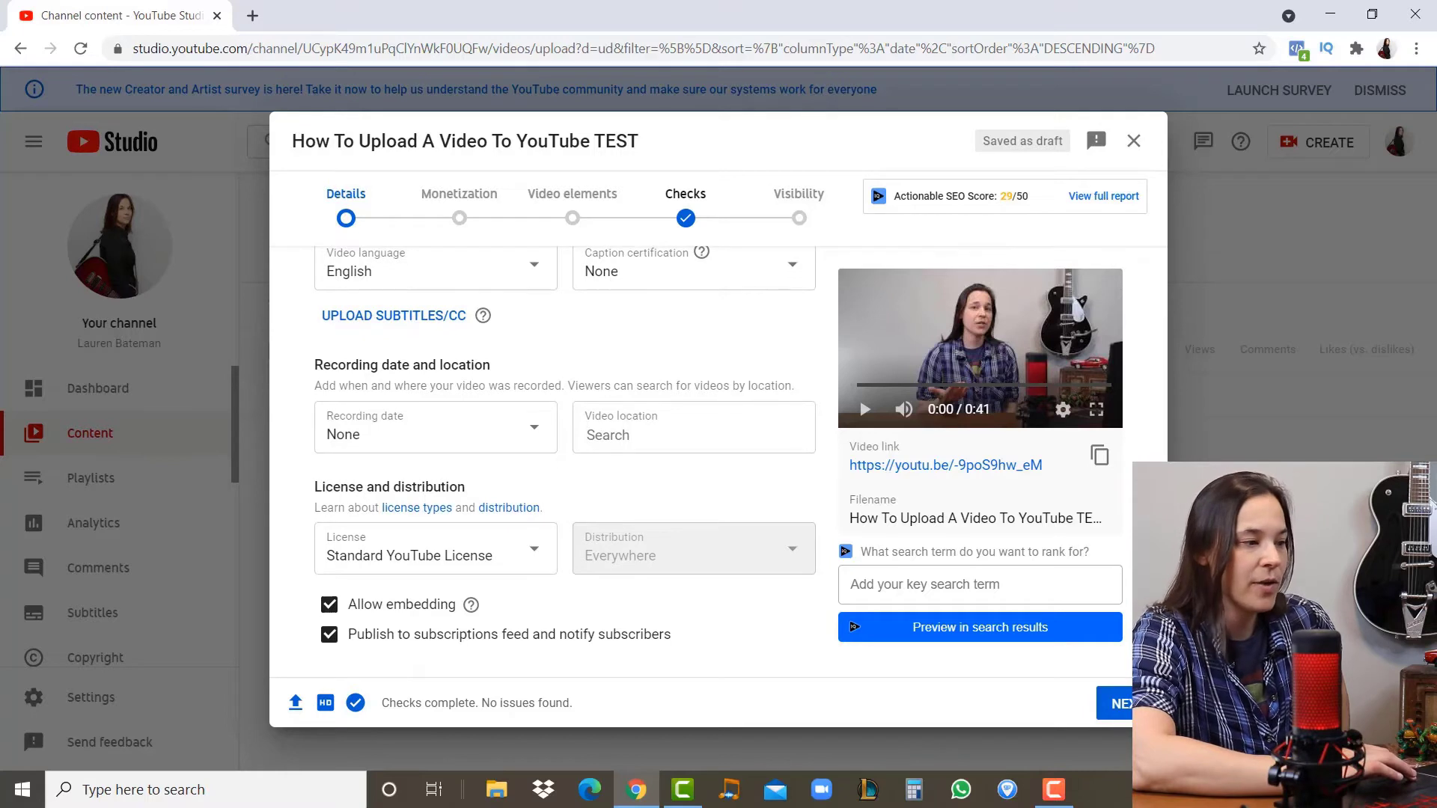
scroll(848, 397, "down", 2)
scroll(847, 397, "down", 2)
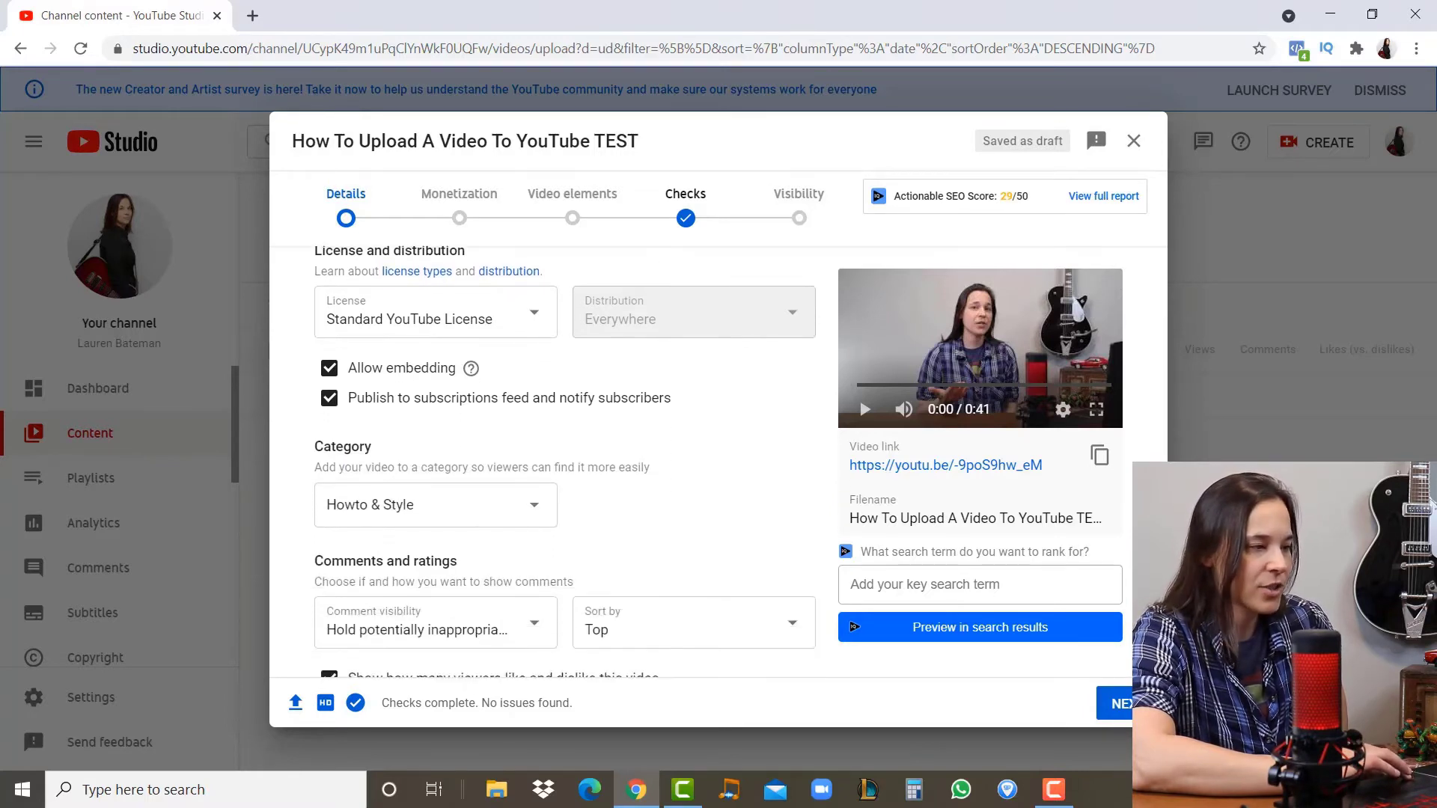
scroll(847, 396, "up", 2)
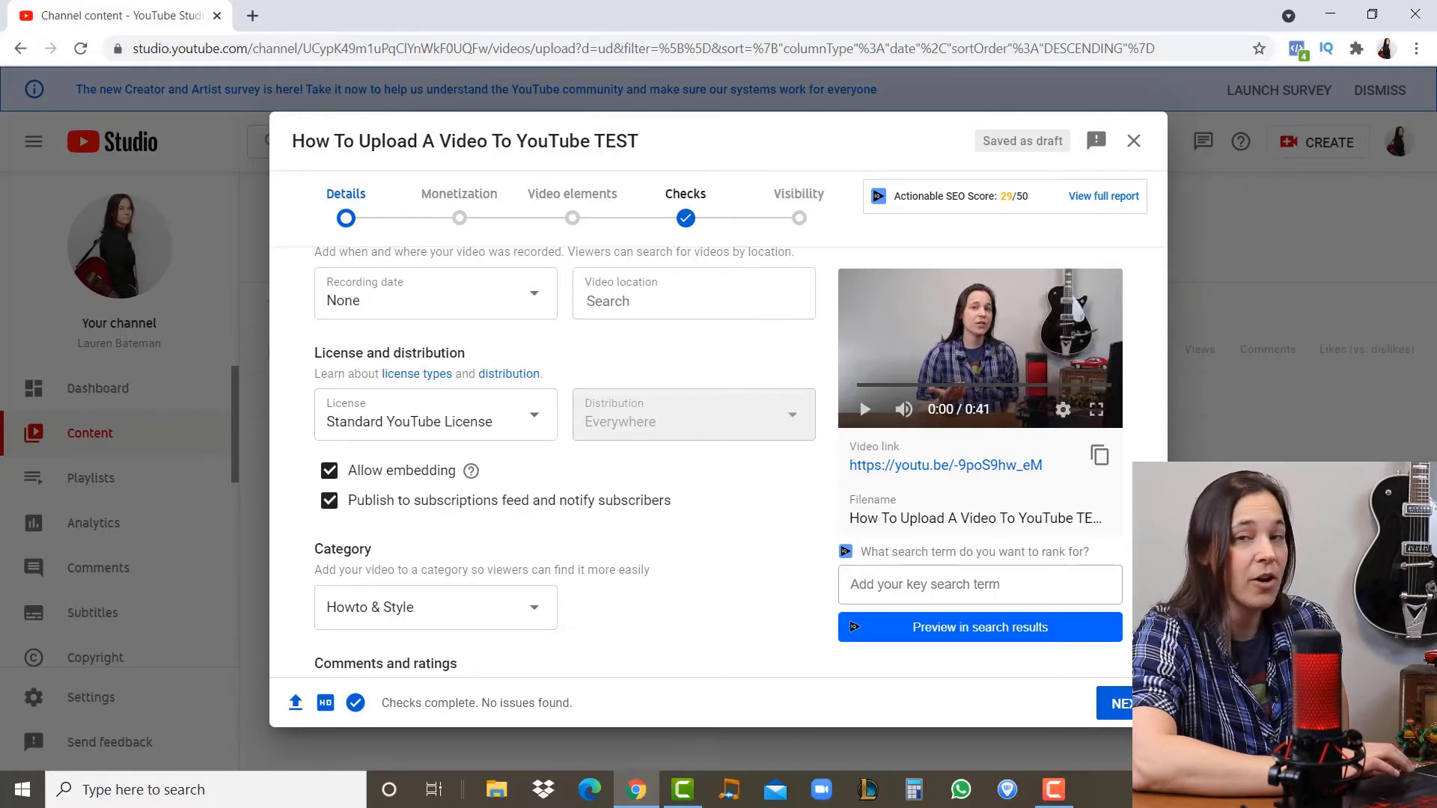
scroll(847, 397, "down", 4)
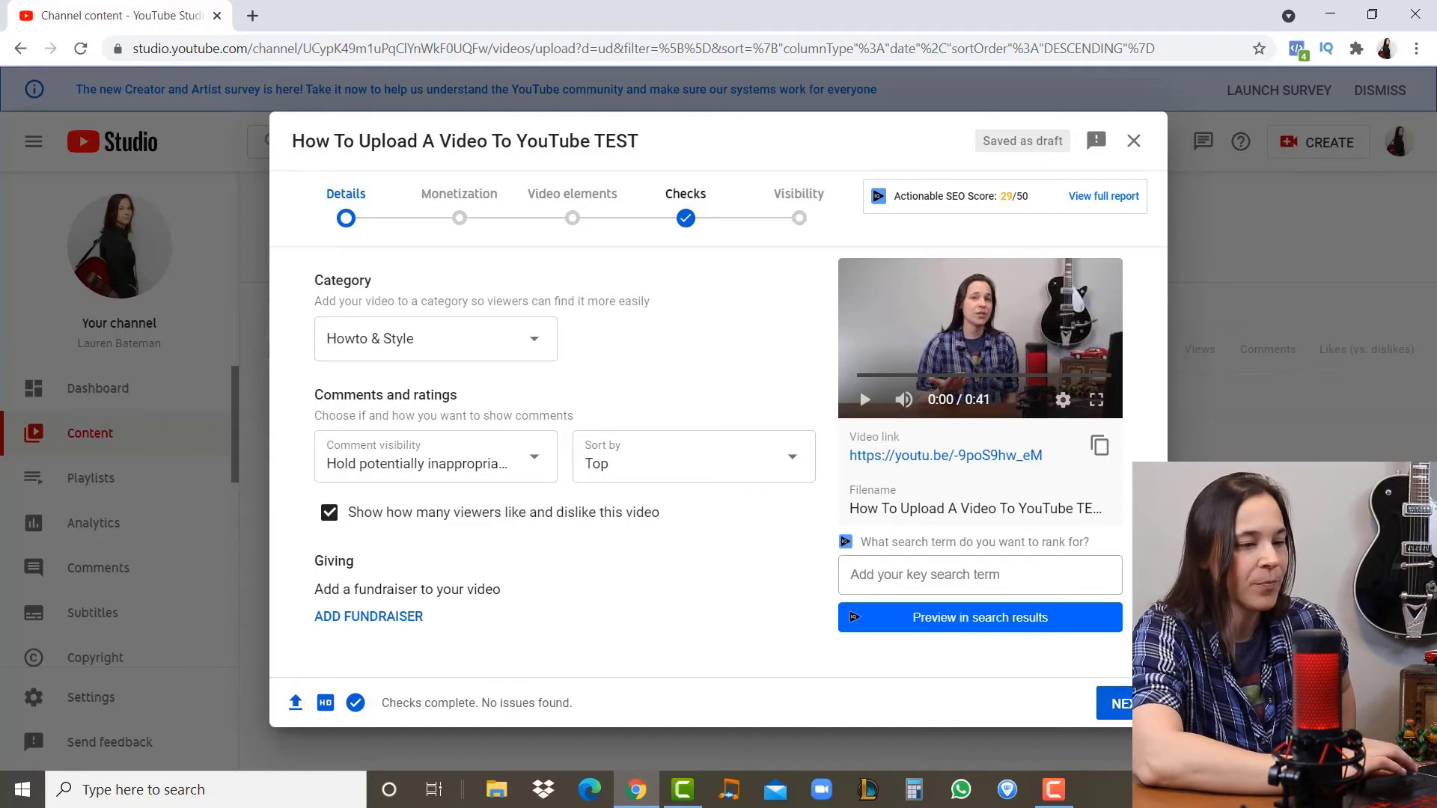
scroll(1120, 658, "up", 3)
scroll(1120, 657, "down", 3)
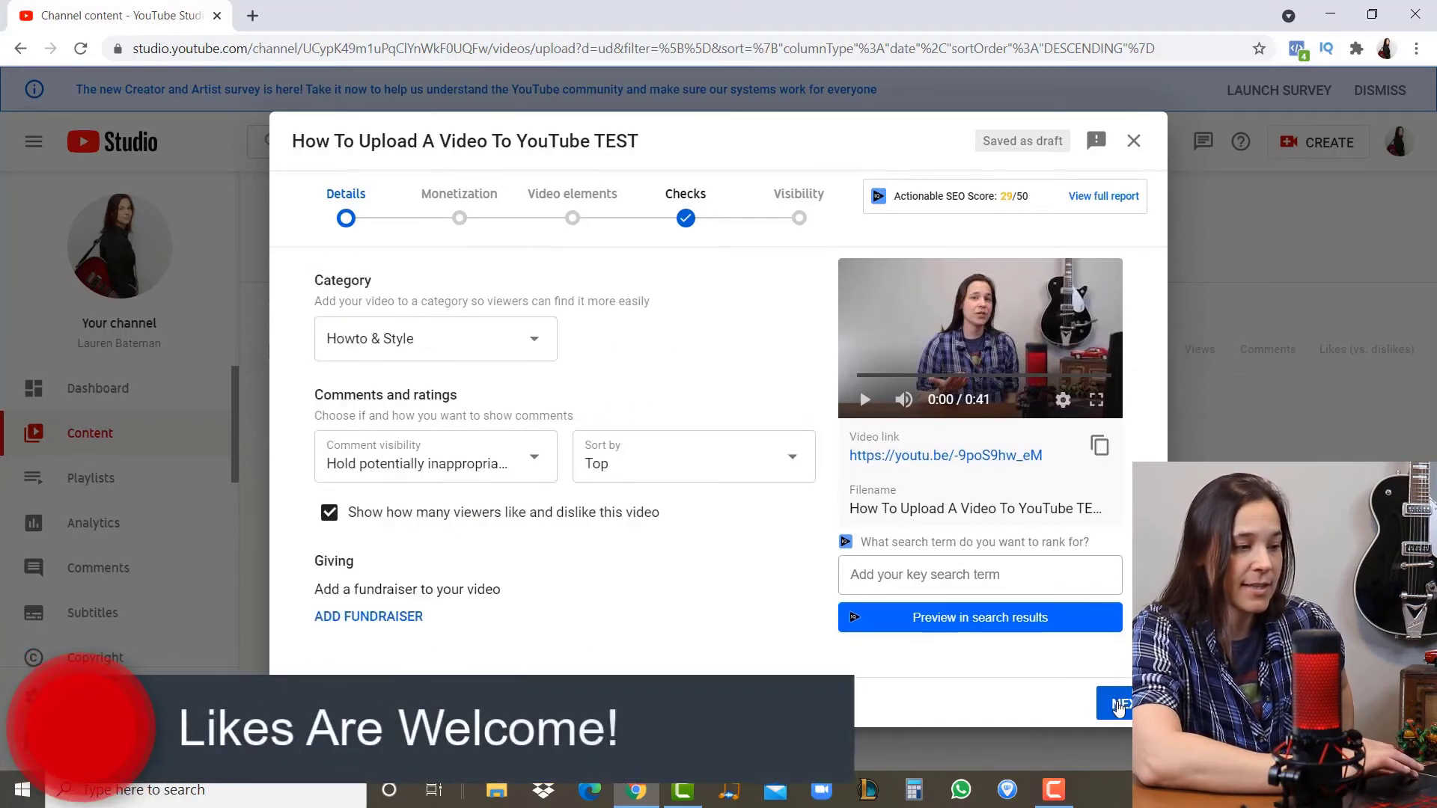
Proceed to the Monetization stage and set the video's monetization to Off
left_click(1120, 706)
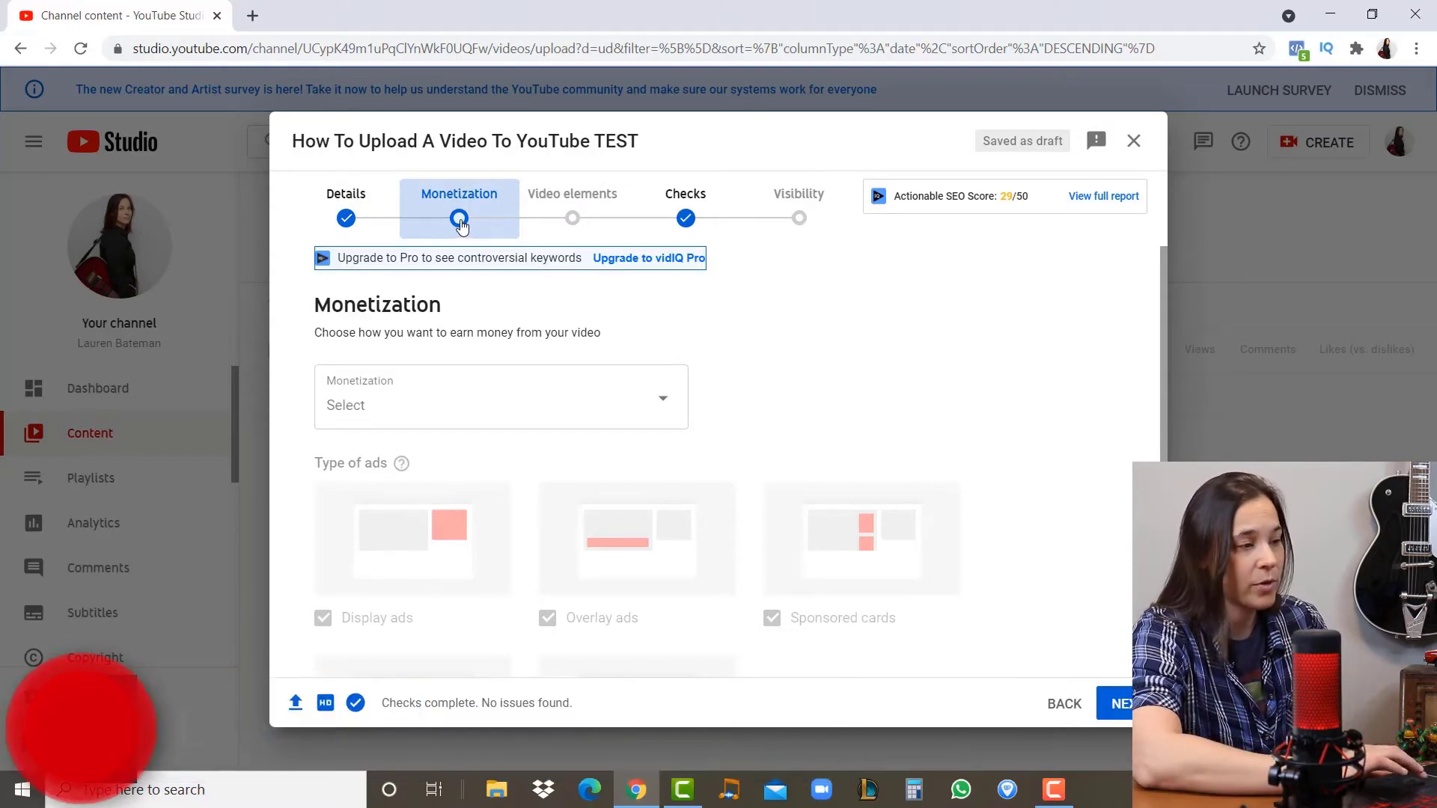
left_click(653, 409)
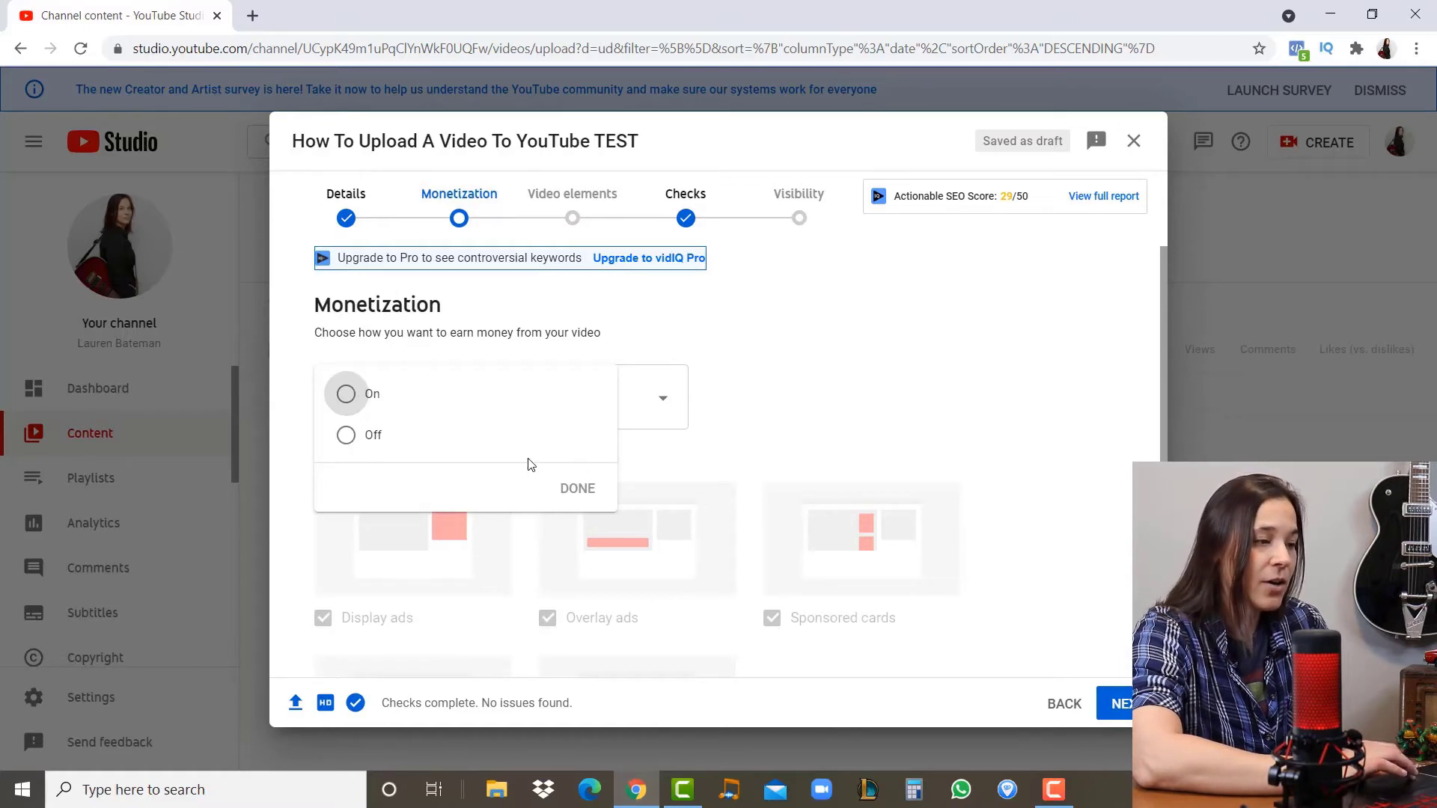
left_click(352, 440)
left_click(576, 490)
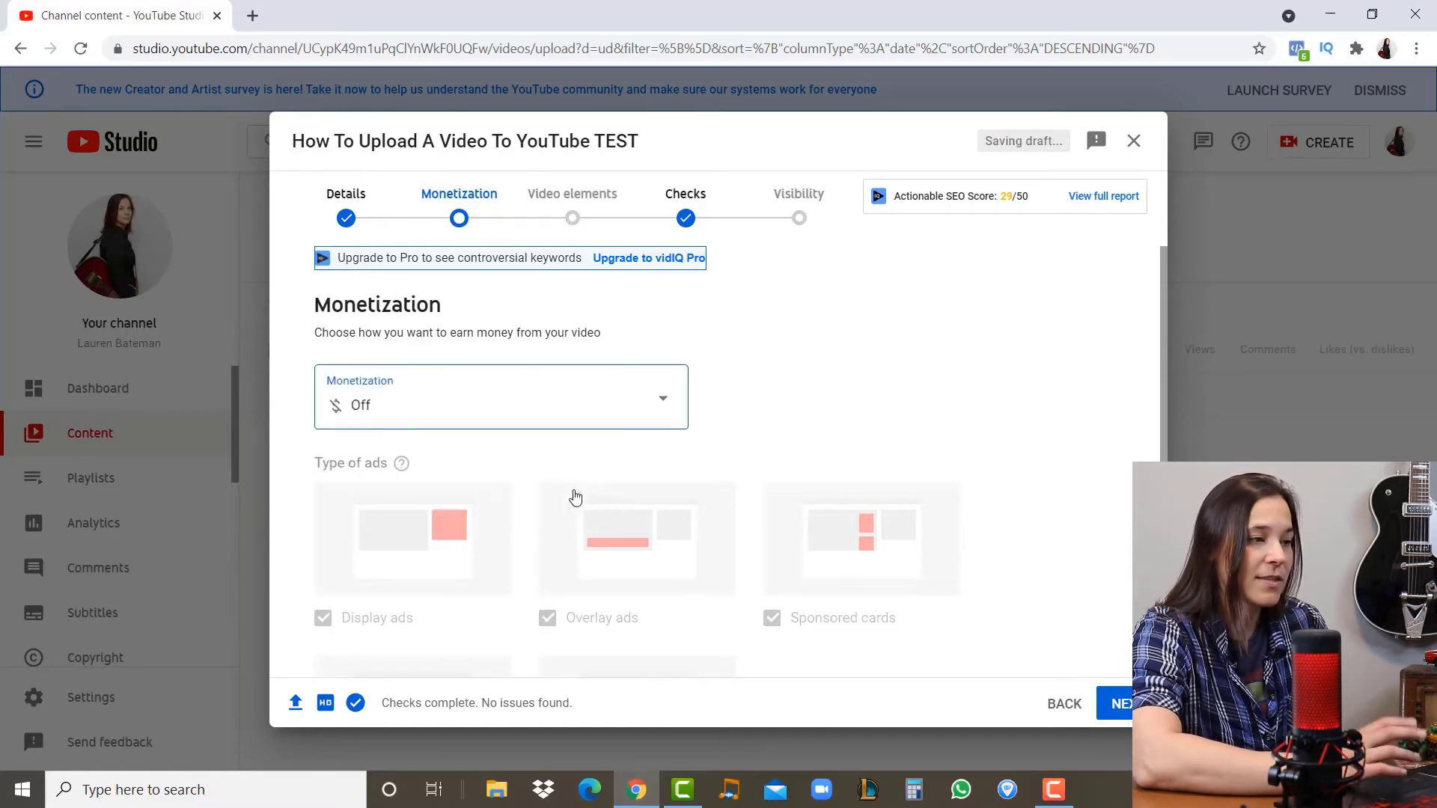
Advance through the Video elements and Checks stages to Visibility, without adding an end screen or cards
left_click(1123, 704)
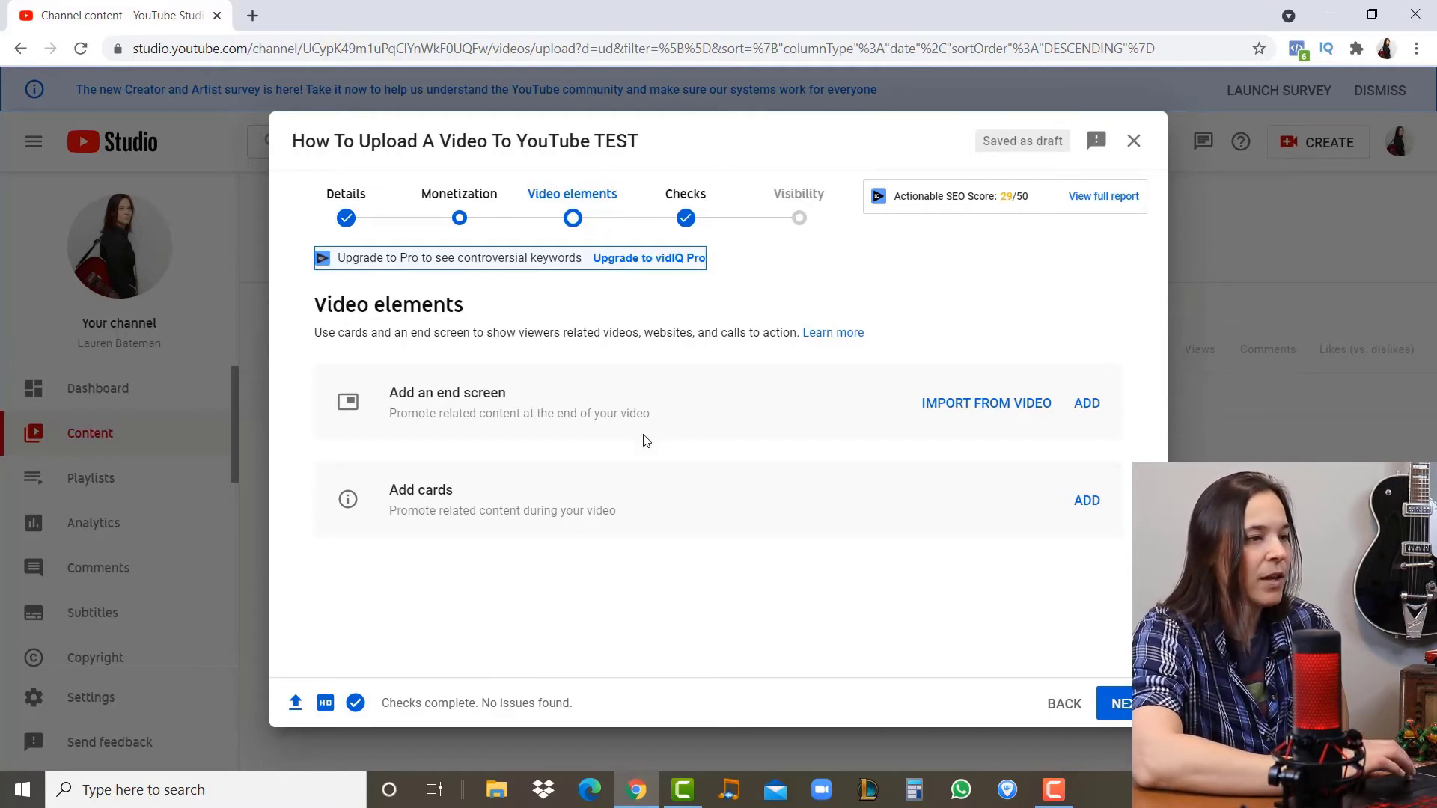
left_click(1121, 708)
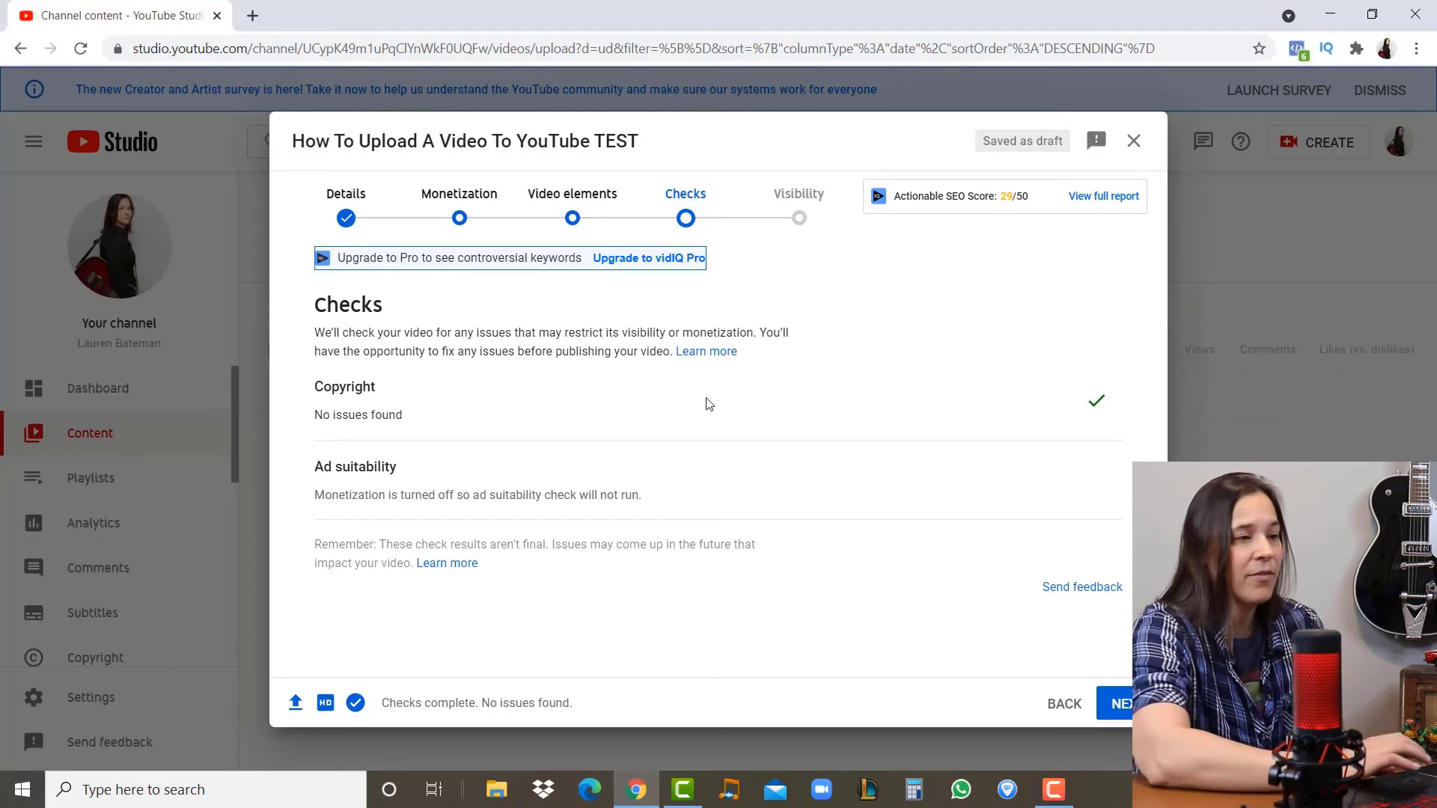
left_click(1118, 712)
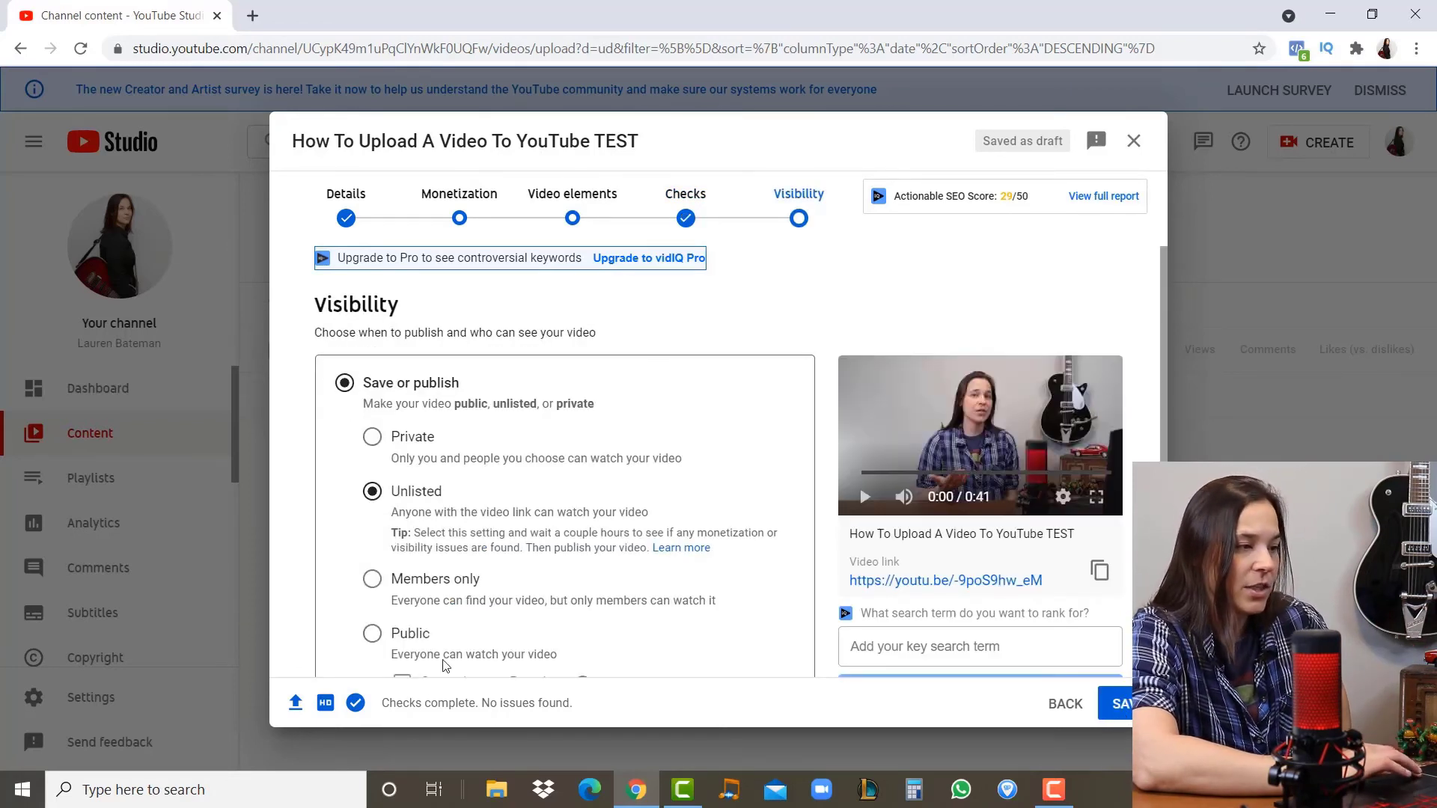
Set the video's visibility to Private and save the upload
left_click(374, 441)
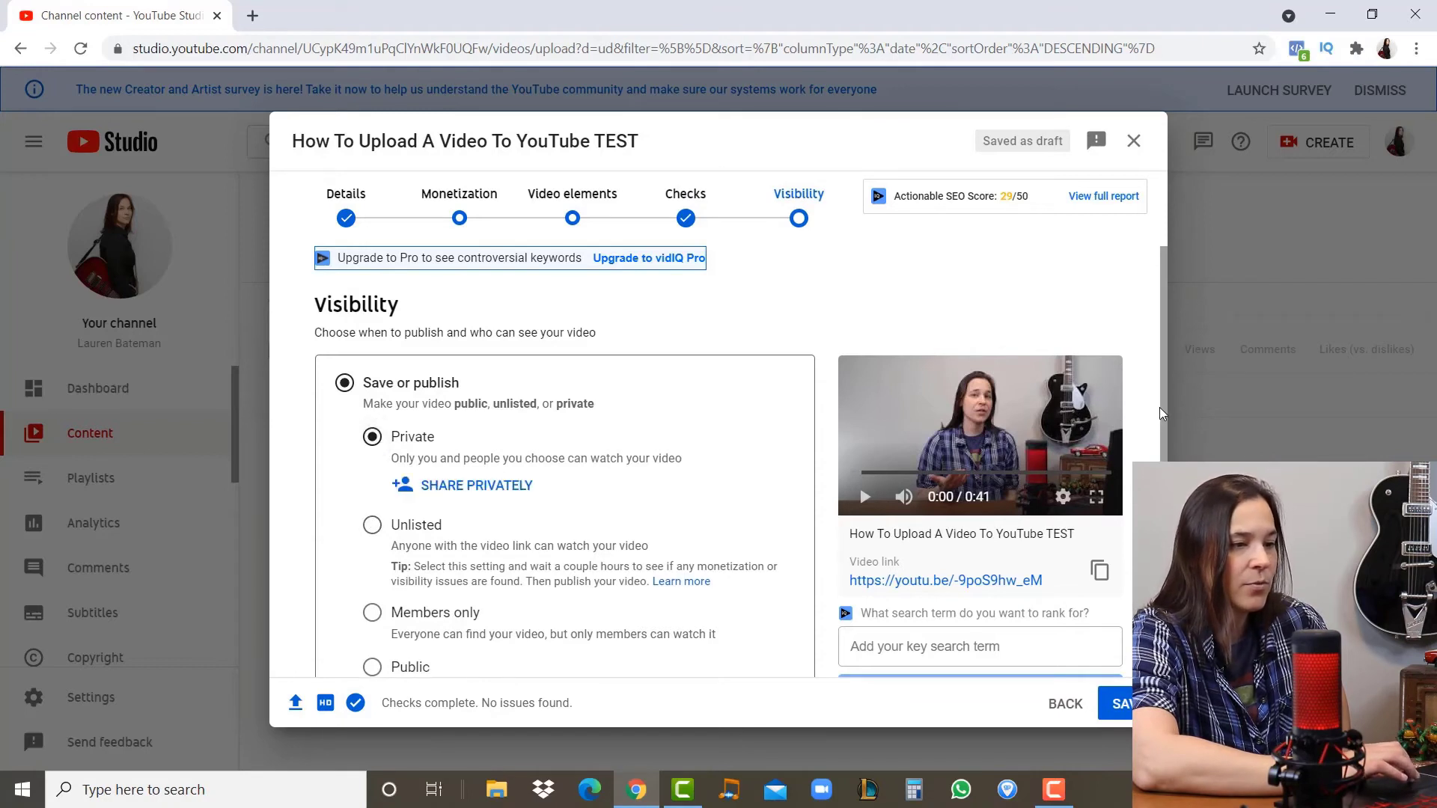
left_click_drag(1162, 409, 1151, 454)
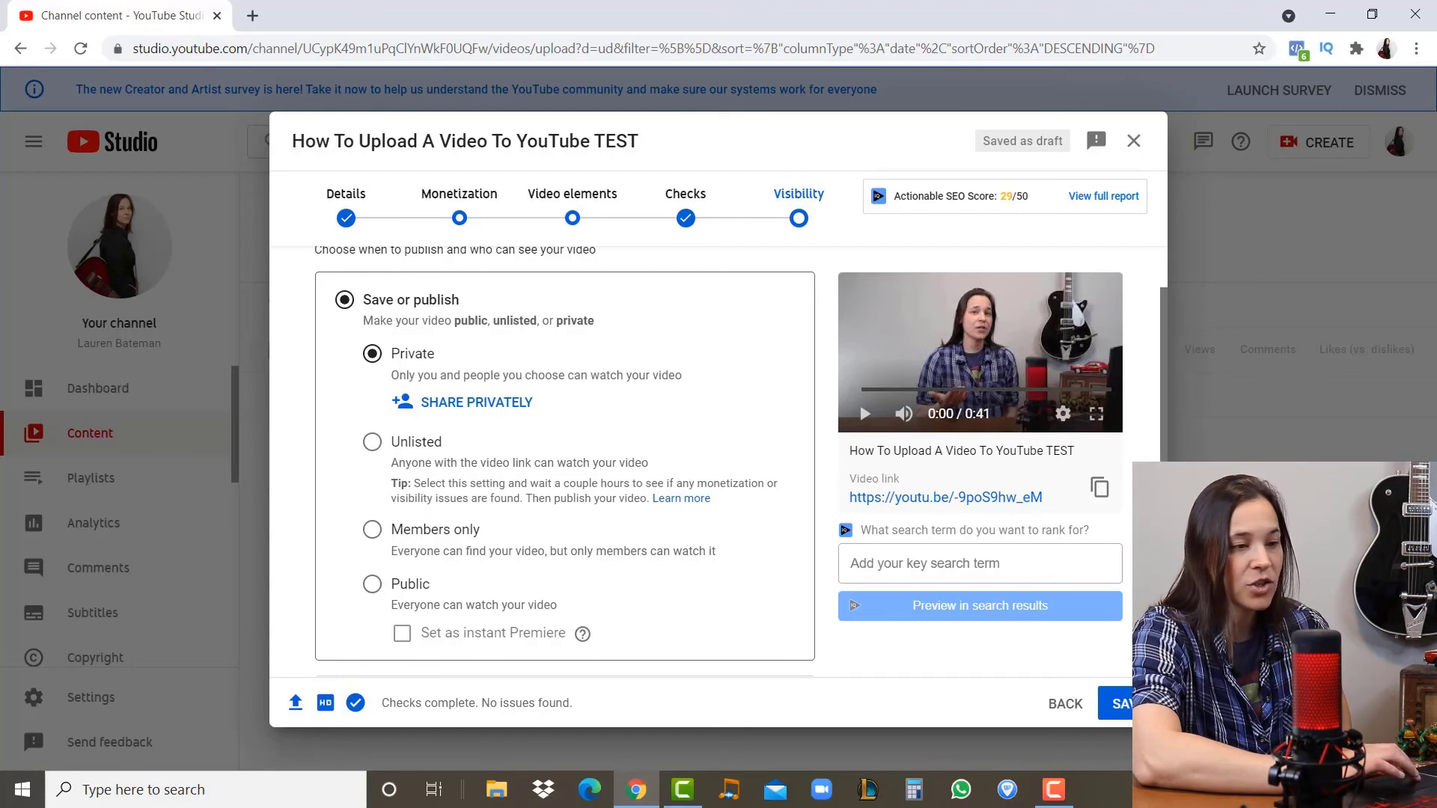
scroll(565, 460, "down", 5)
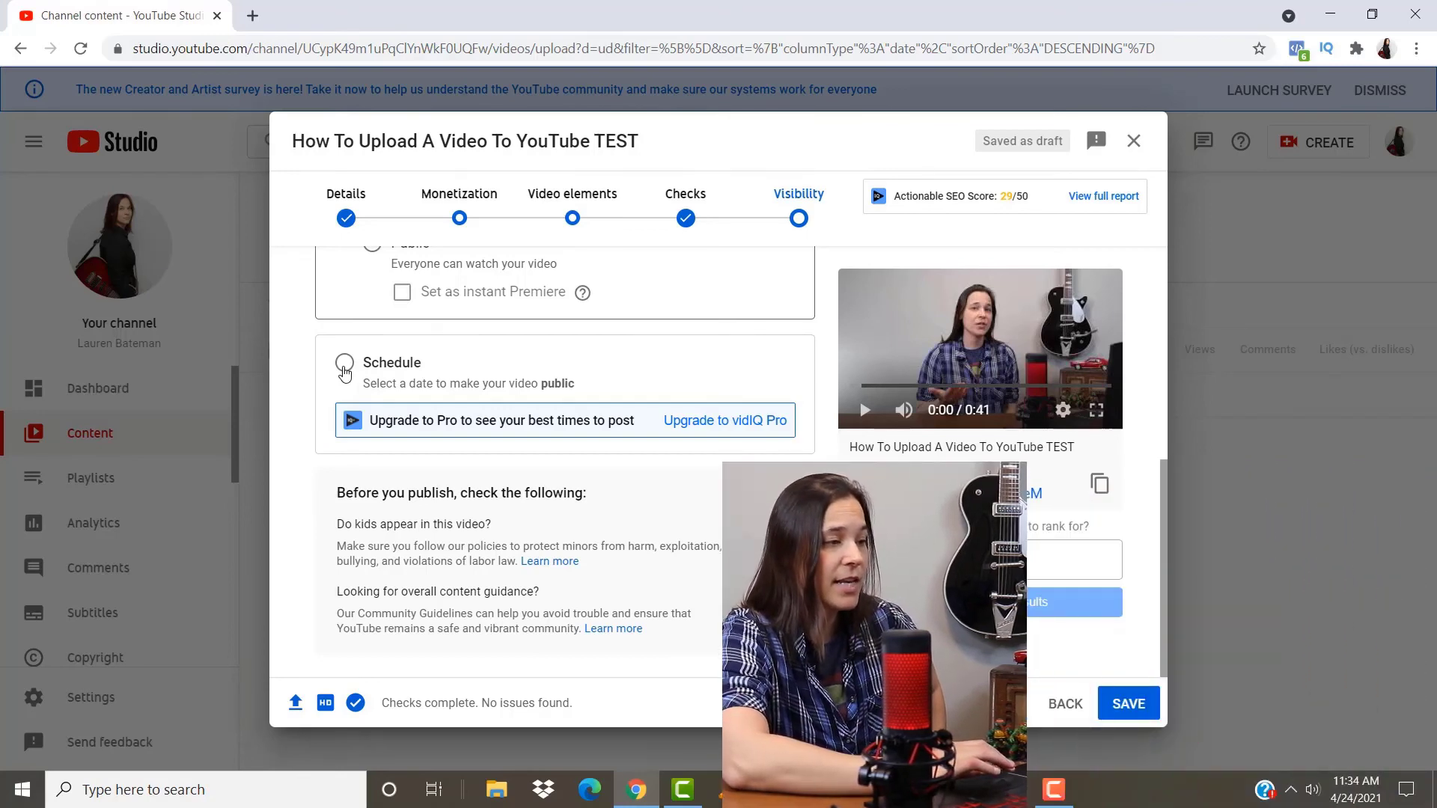
left_click(1129, 703)
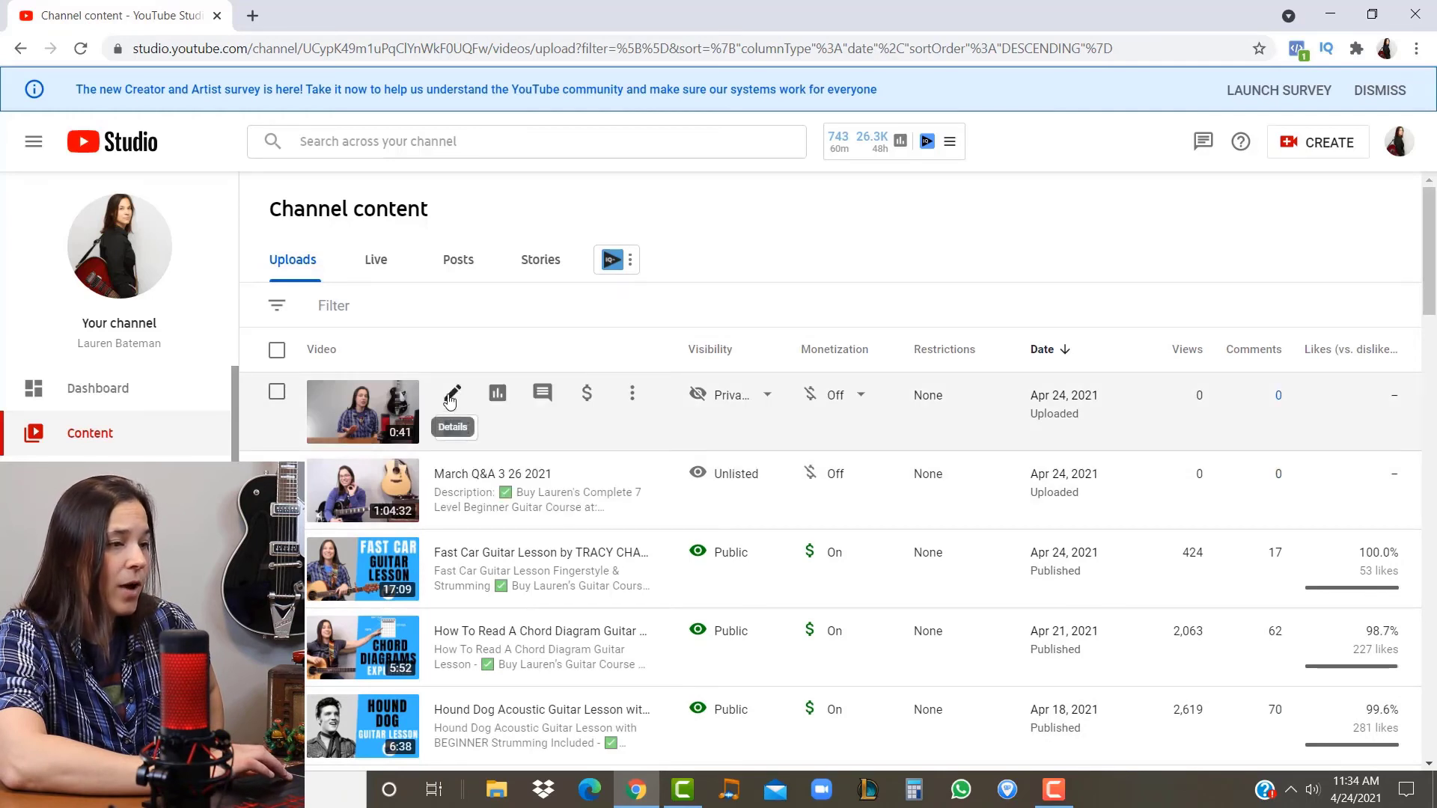
Examine the monetization and visibility options of the newly uploaded video in the channel content list, cancelling out of each
left_click(859, 398)
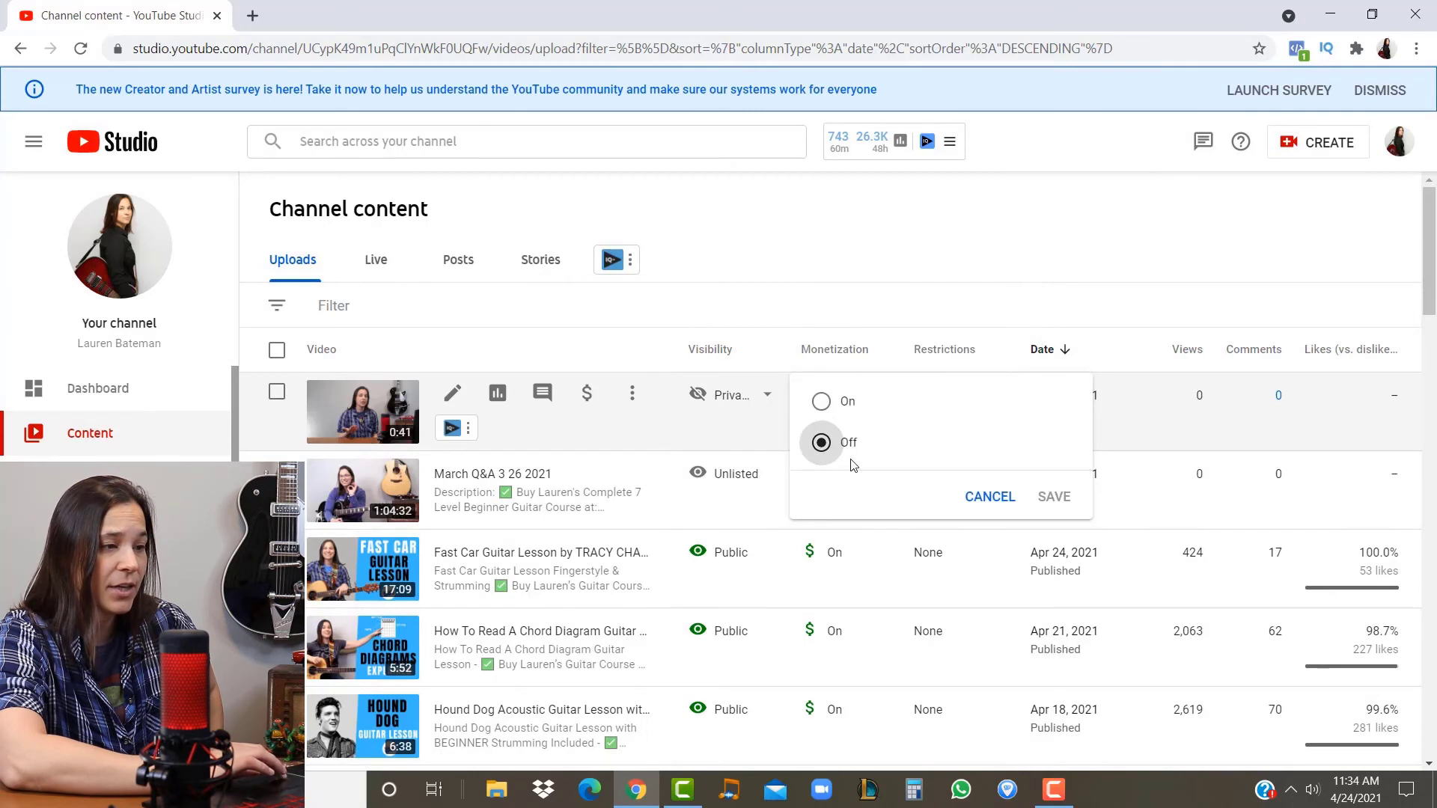
left_click(989, 497)
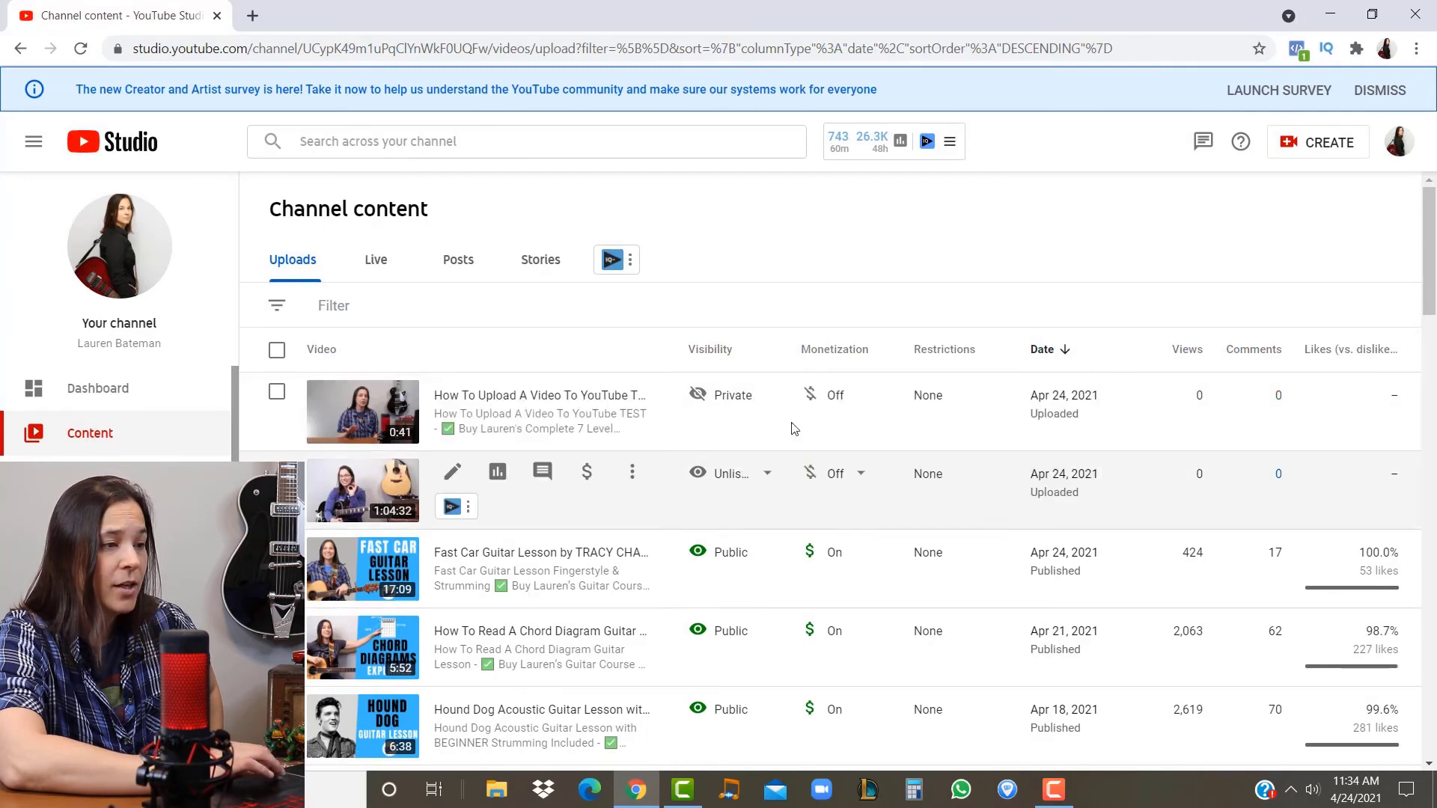
left_click(767, 400)
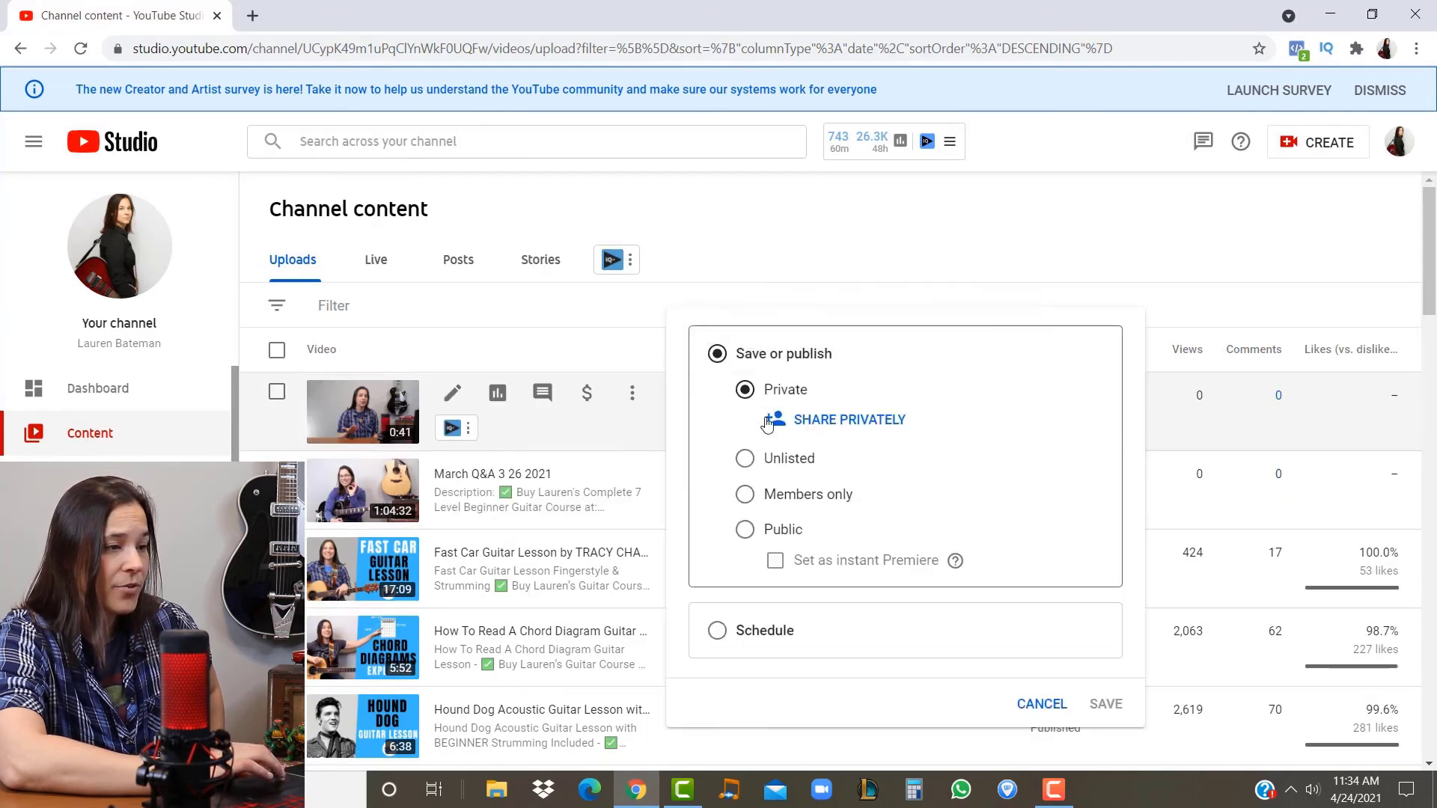
left_click(1035, 702)
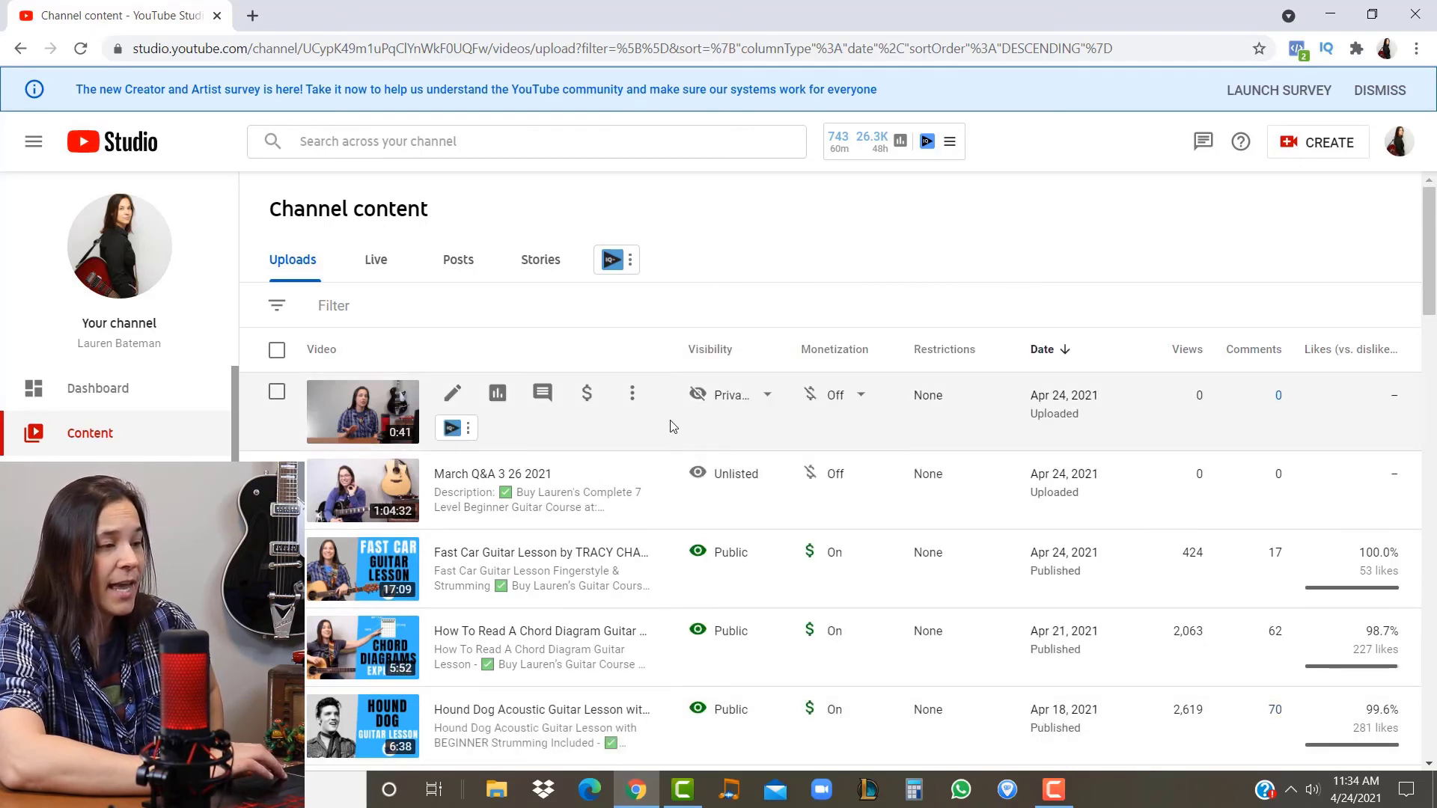